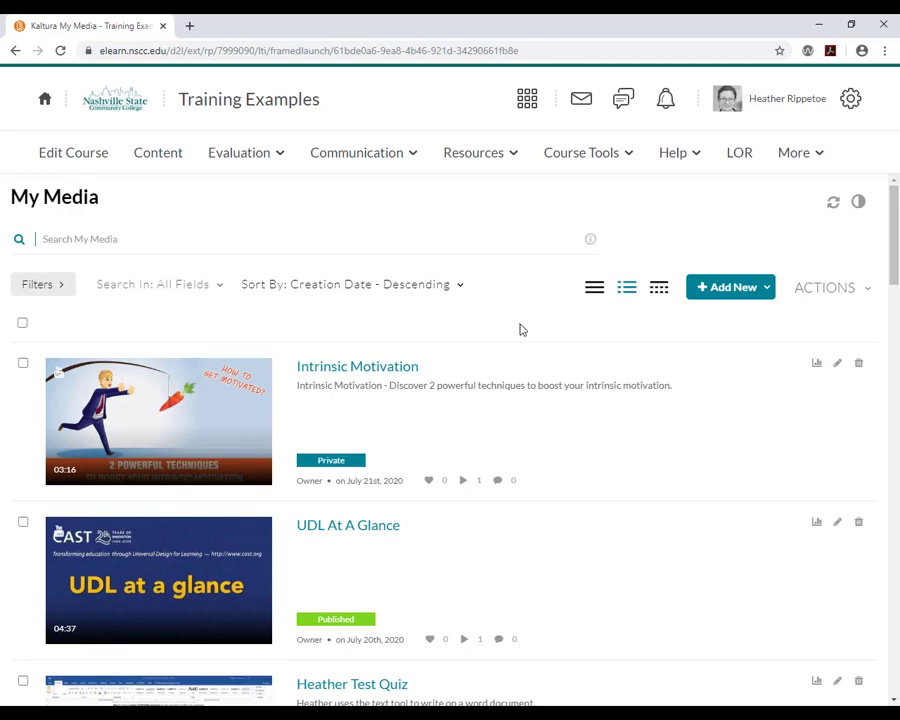
Step: Start a new YouTube entry in My Media, and find the UDL At A Glance video in a new browser tab by searching "you tube udl"
{"action": "left_click", "coordinate": [767, 289]}
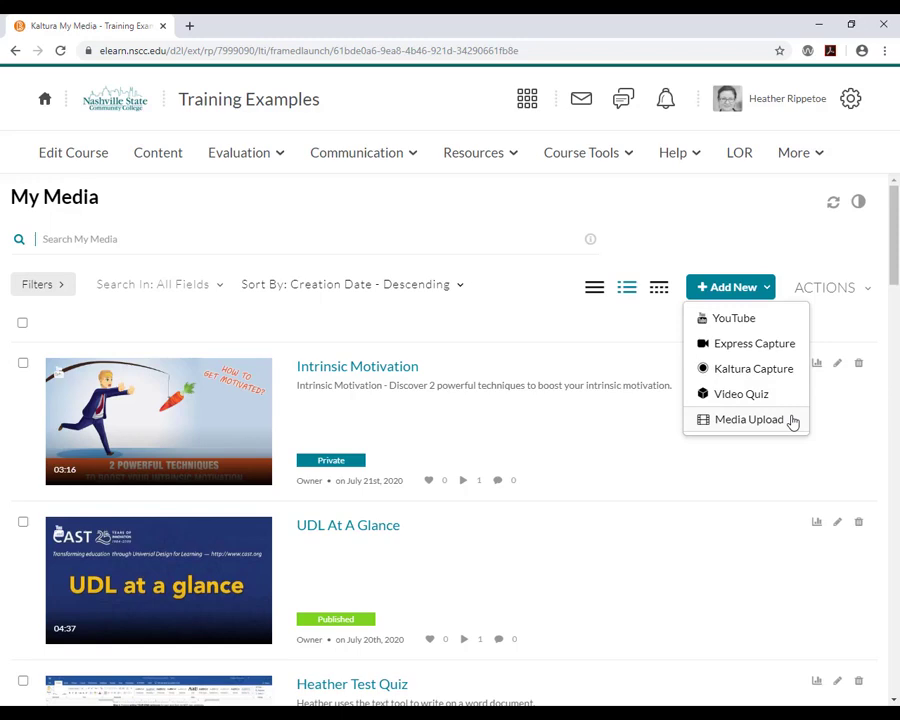
{"action": "left_click", "coordinate": [766, 326]}
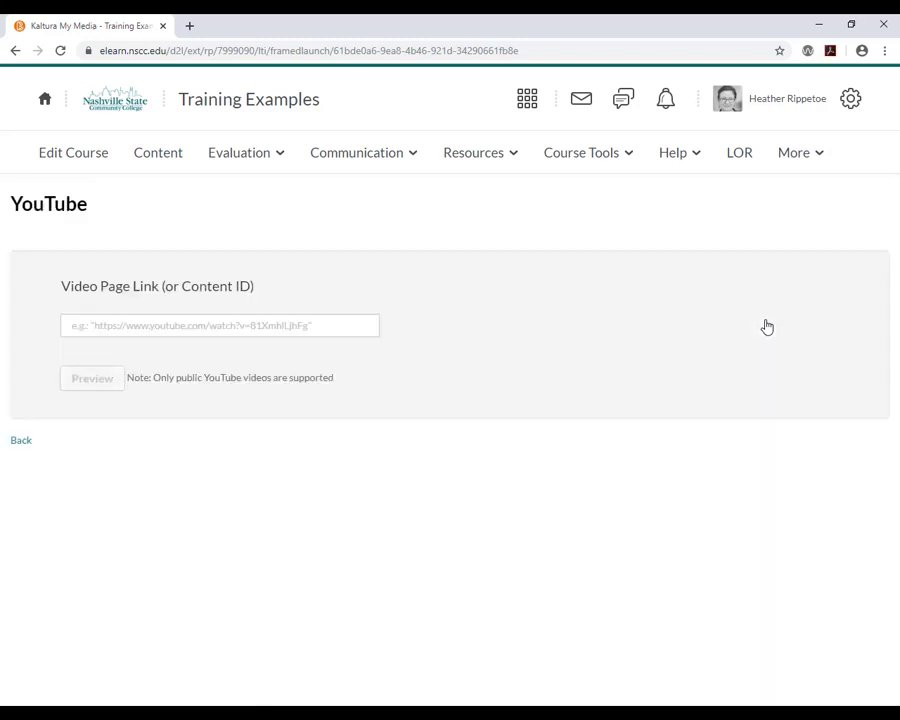
{"action": "left_click", "coordinate": [189, 25]}
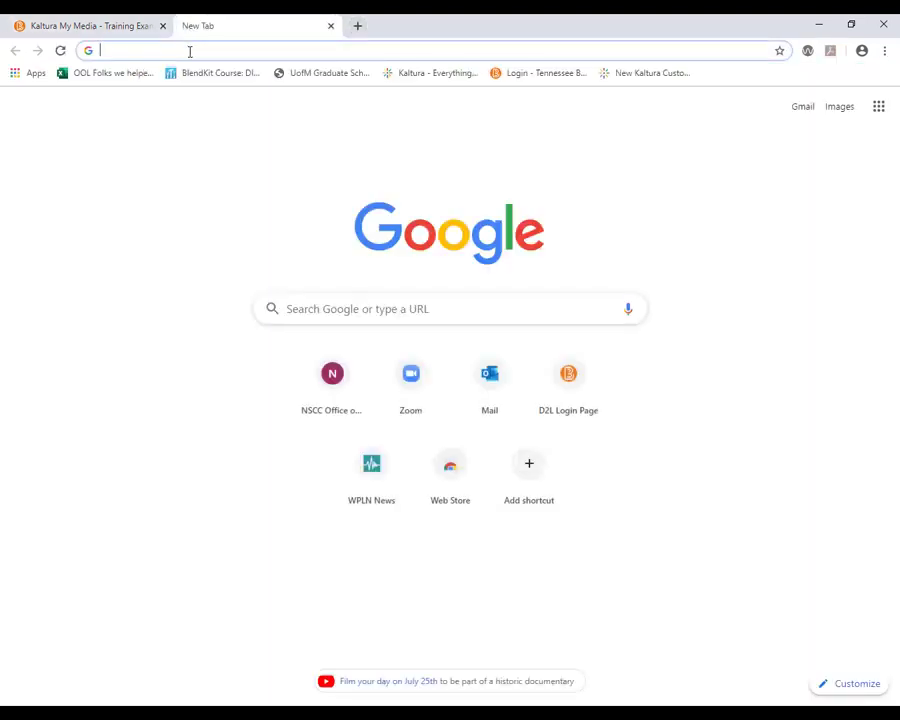
{"action": "type", "text": "you tube u"}
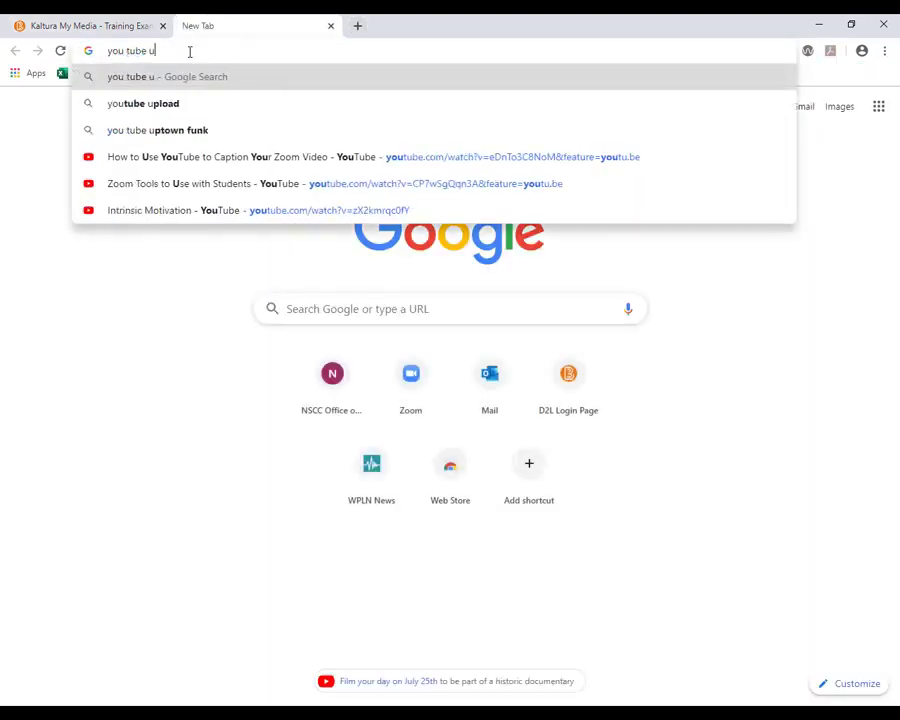
{"action": "type", "text": "dl"}
{"action": "key", "text": "Return"}
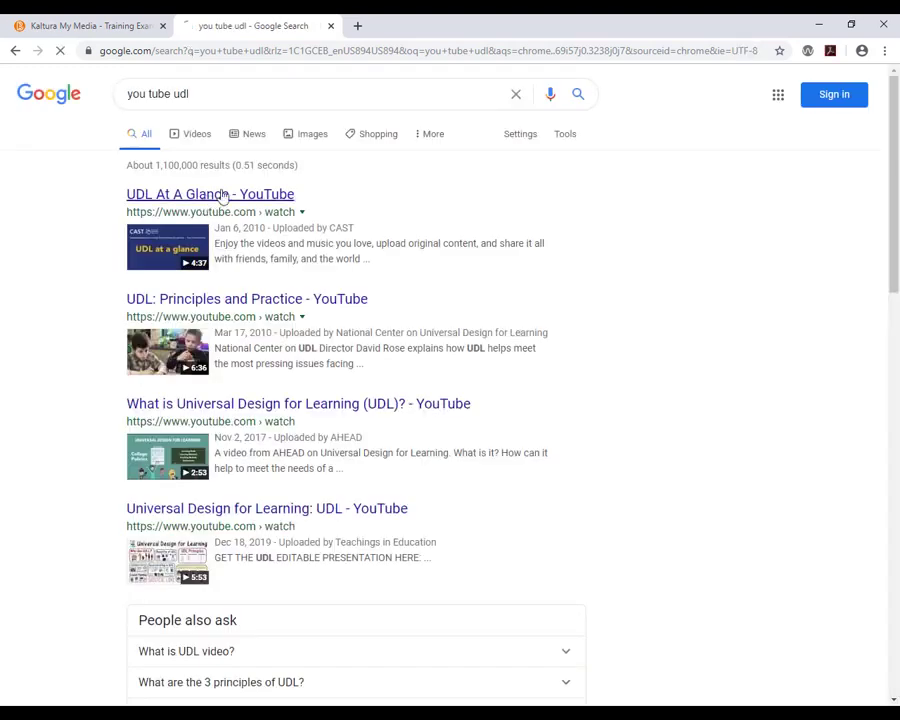
{"action": "left_click", "coordinate": [223, 195]}
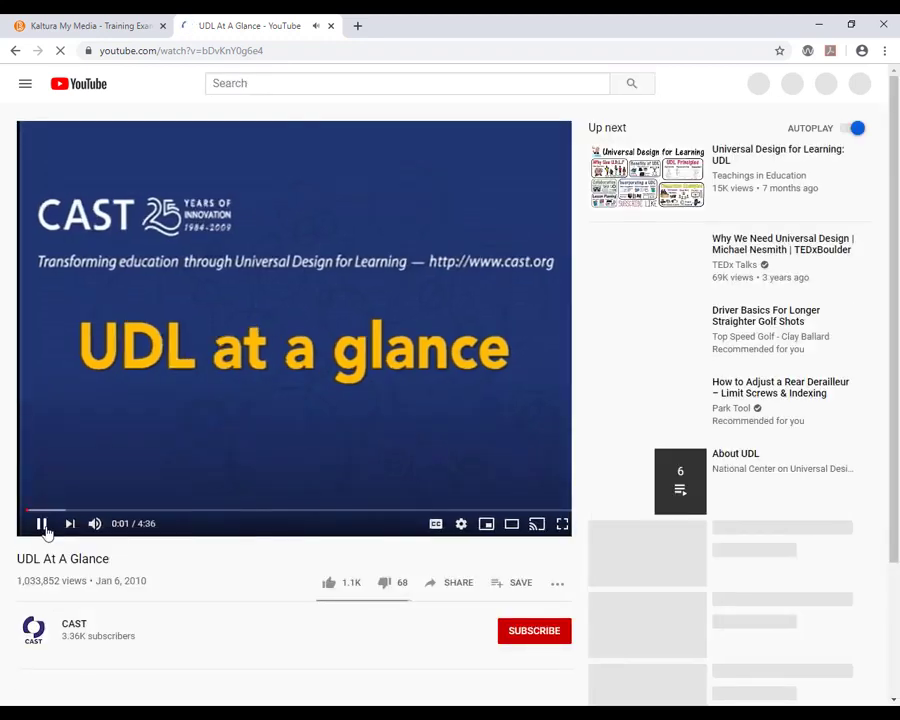
Step: Pause the UDL At A Glance video on YouTube and copy its share link
{"action": "left_click", "coordinate": [42, 524]}
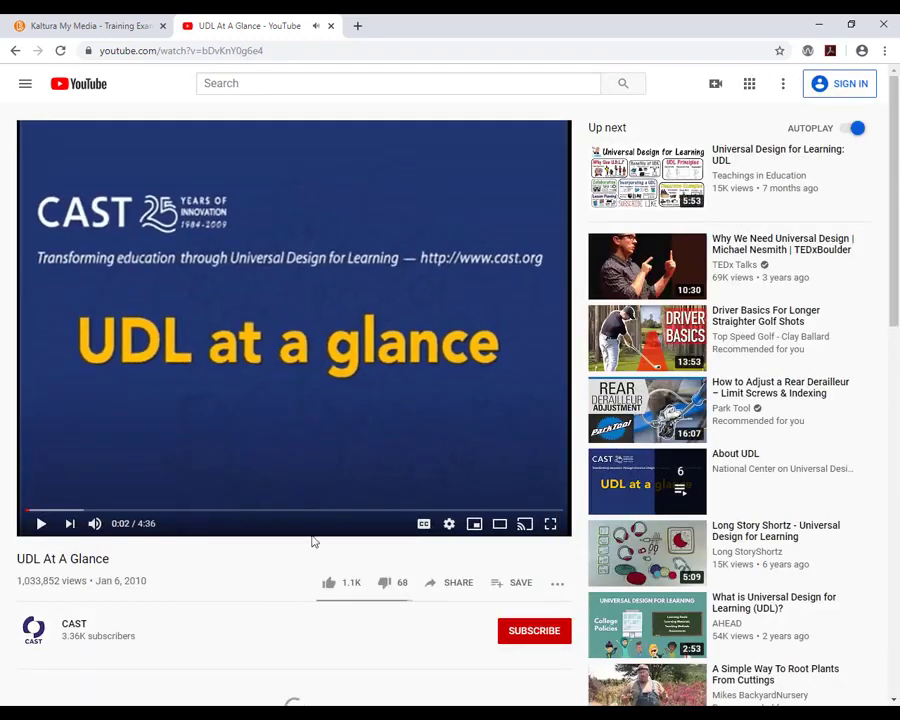
{"action": "left_click", "coordinate": [460, 594]}
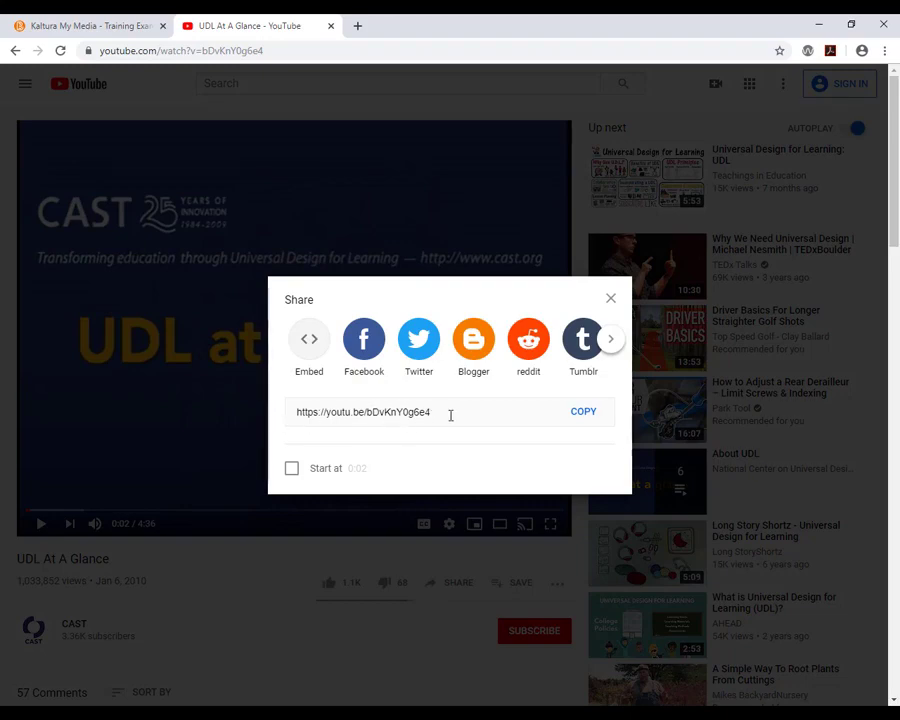
{"action": "left_click", "coordinate": [580, 413]}
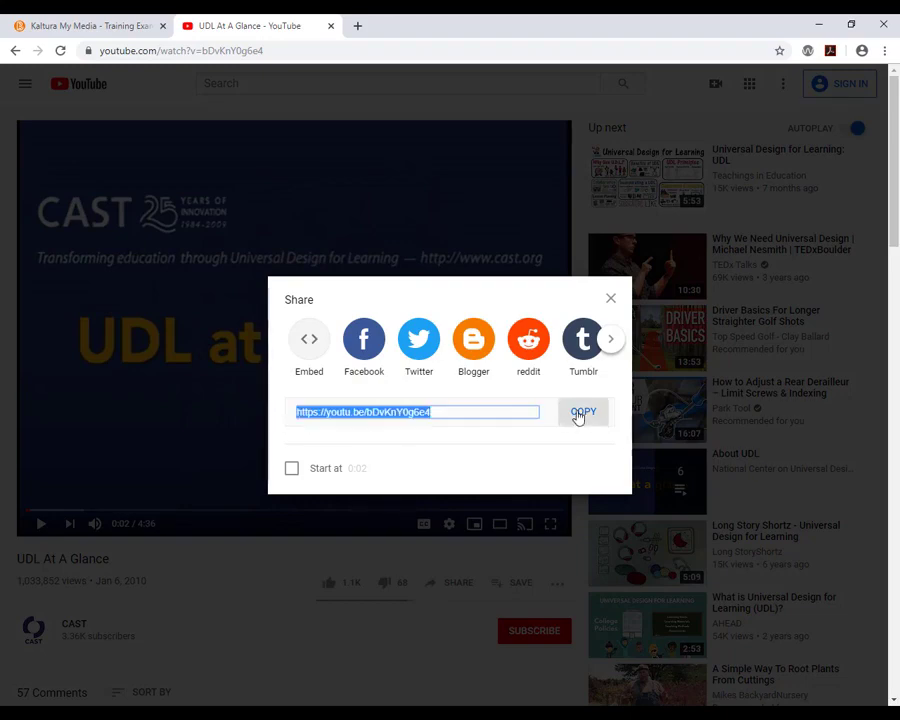
Step: Paste the copied link as the video page link in the Kaltura YouTube form and preview the video, pausing its playback
{"action": "left_click", "coordinate": [130, 27]}
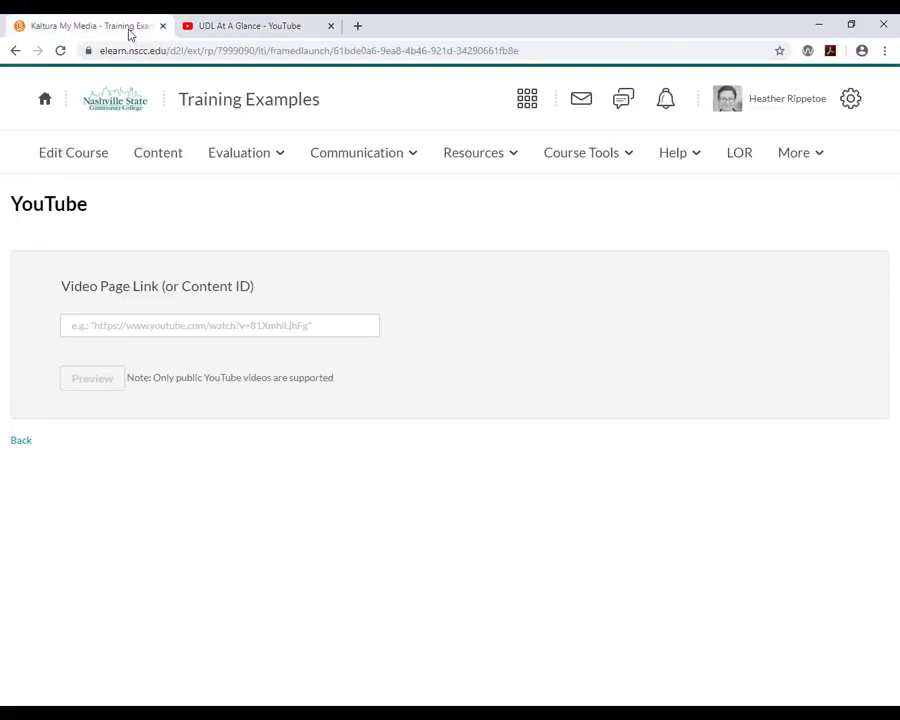
{"action": "left_click", "coordinate": [143, 320]}
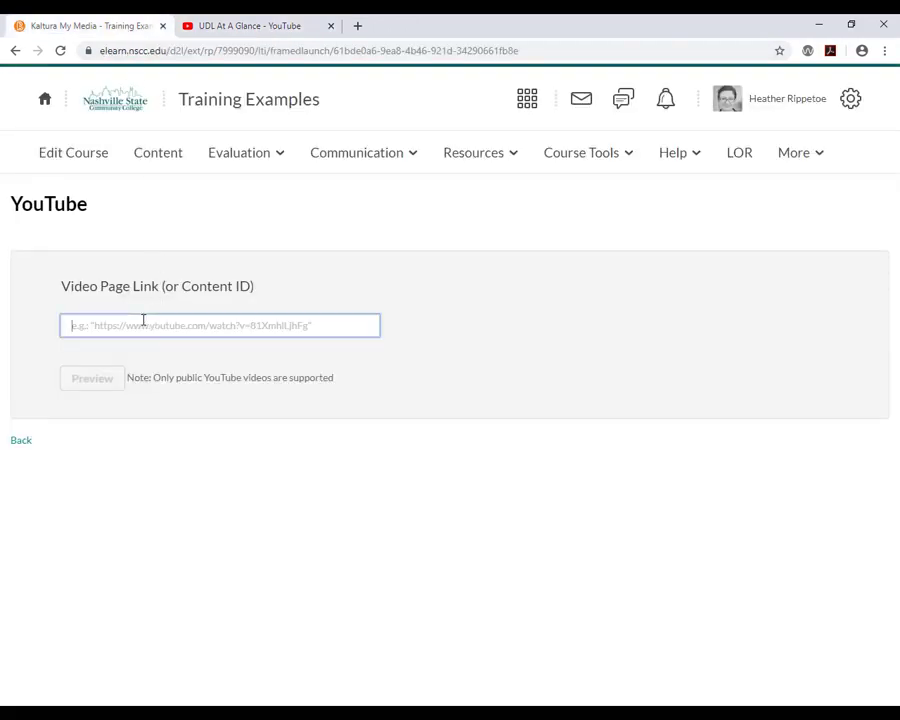
{"action": "right_click", "coordinate": [143, 320]}
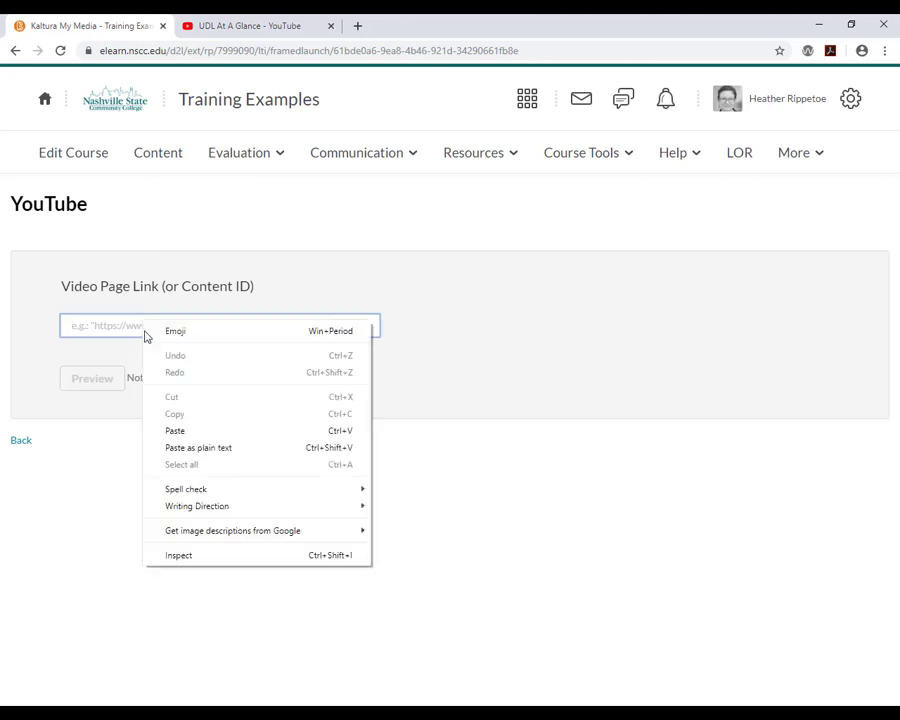
{"action": "left_click", "coordinate": [188, 428]}
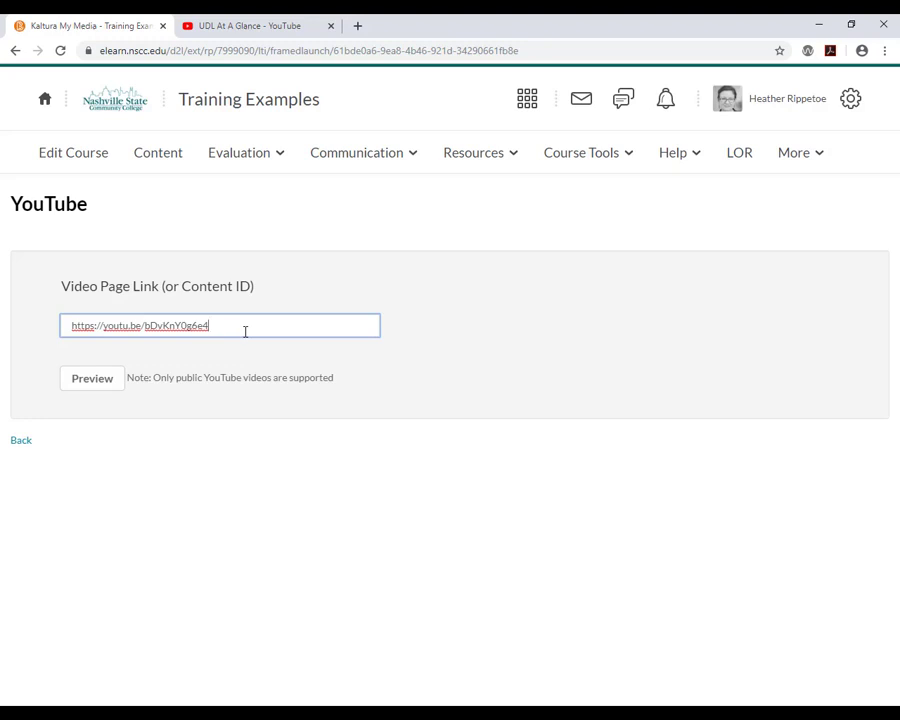
{"action": "left_click", "coordinate": [105, 386]}
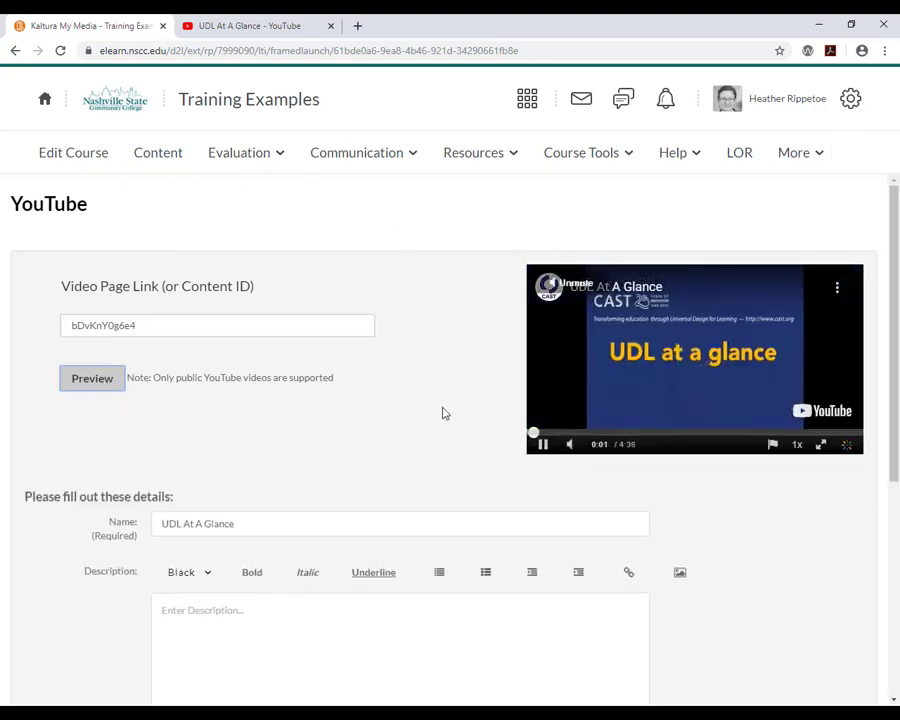
{"action": "left_click", "coordinate": [546, 448]}
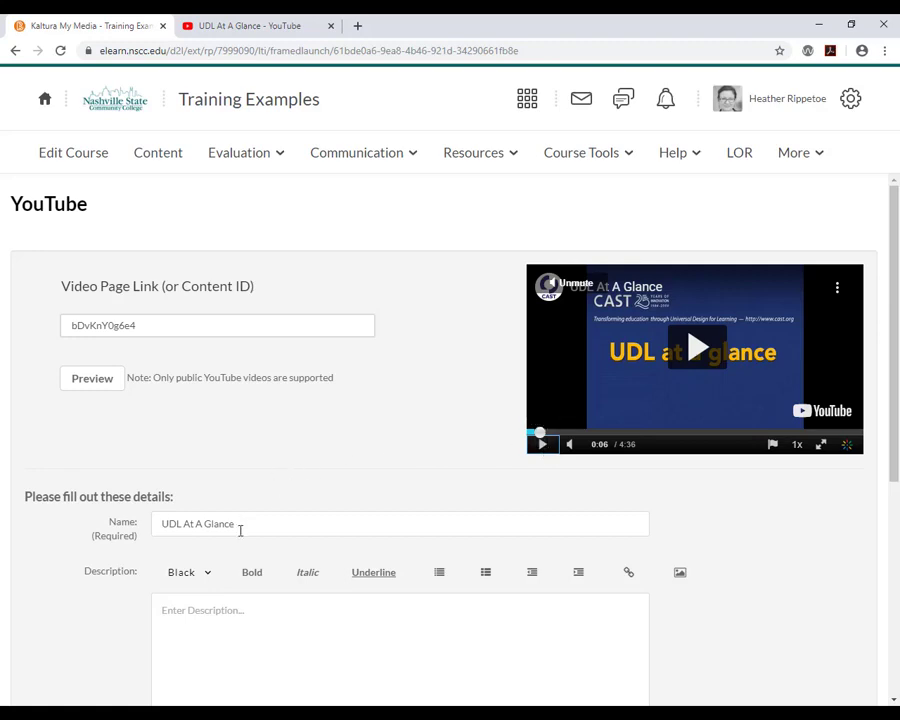
Step: Put "Watch:" in front of the entry's name so it reads "Watch: UDL At A Glance"
{"action": "left_click", "coordinate": [168, 517]}
{"action": "left_click", "coordinate": [211, 612]}
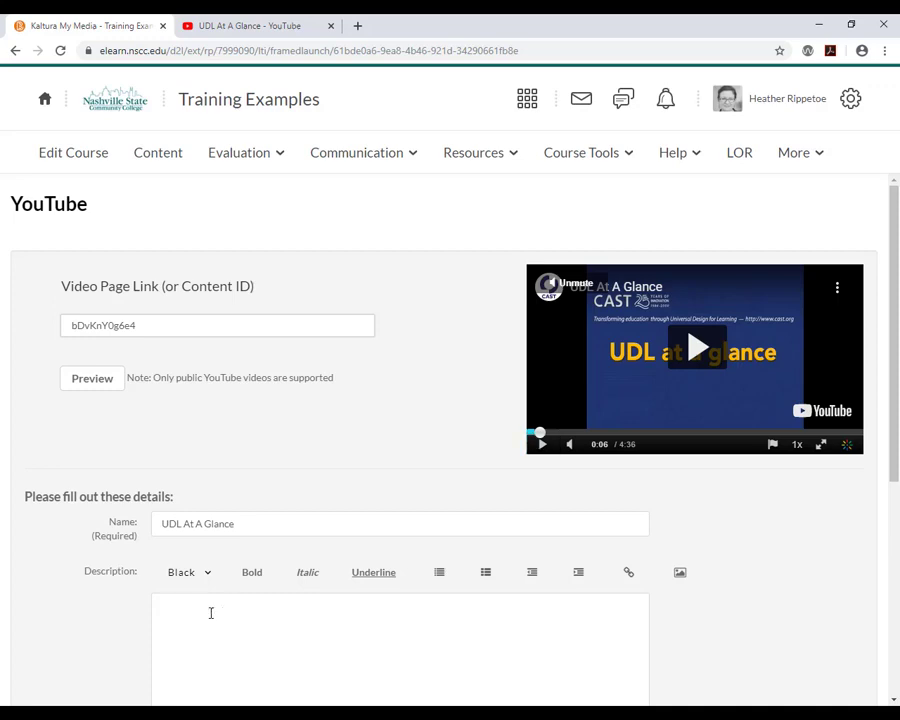
{"action": "scroll", "coordinate": [211, 612], "scroll_direction": "down", "scroll_amount": 3}
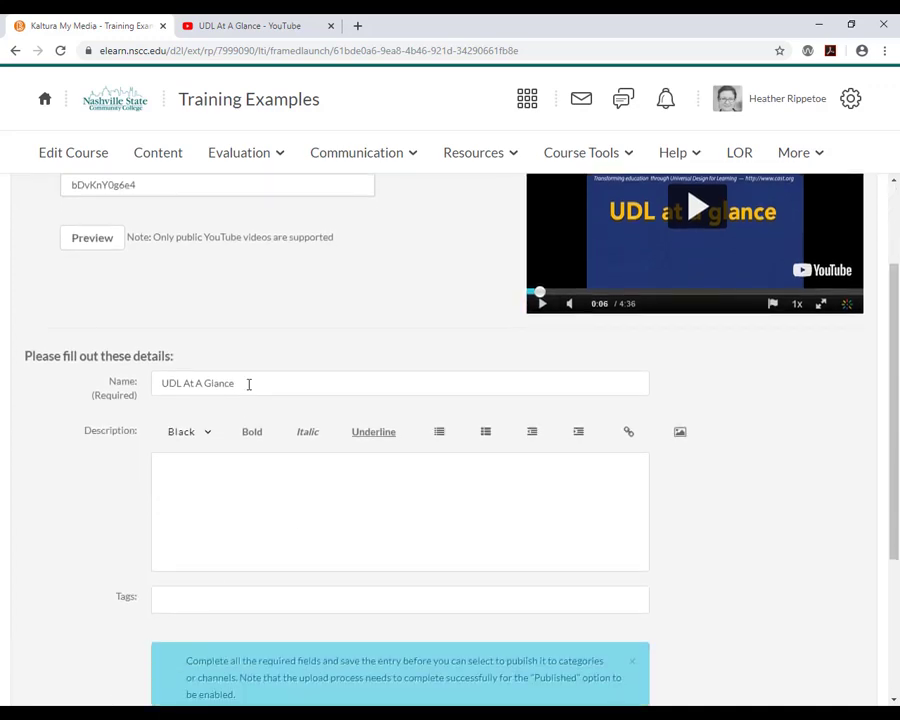
{"action": "left_click", "coordinate": [255, 380]}
{"action": "right_click", "coordinate": [148, 377]}
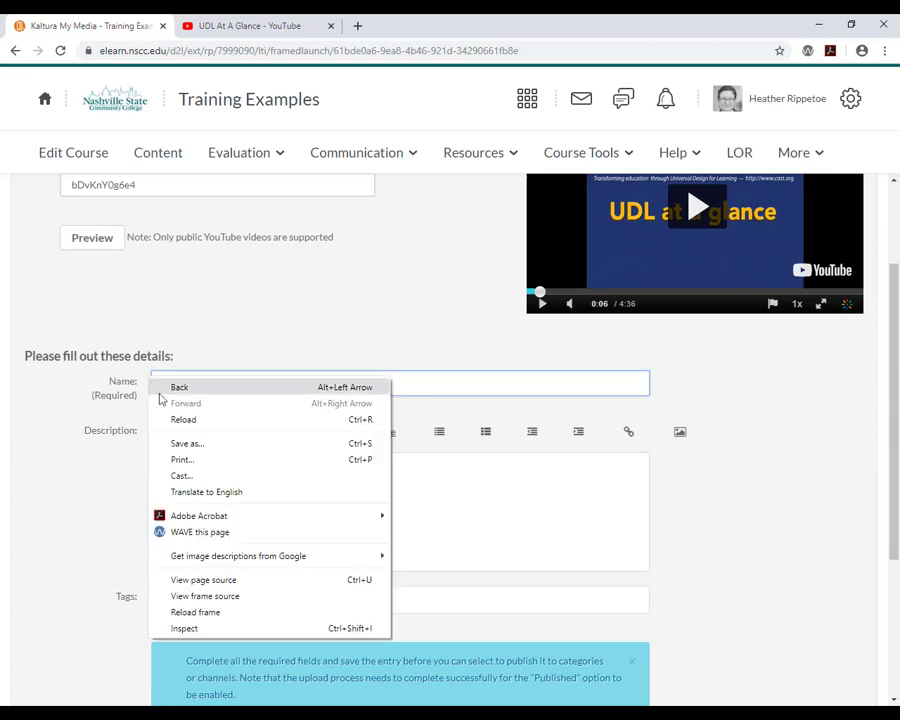
{"action": "right_click", "coordinate": [440, 381]}
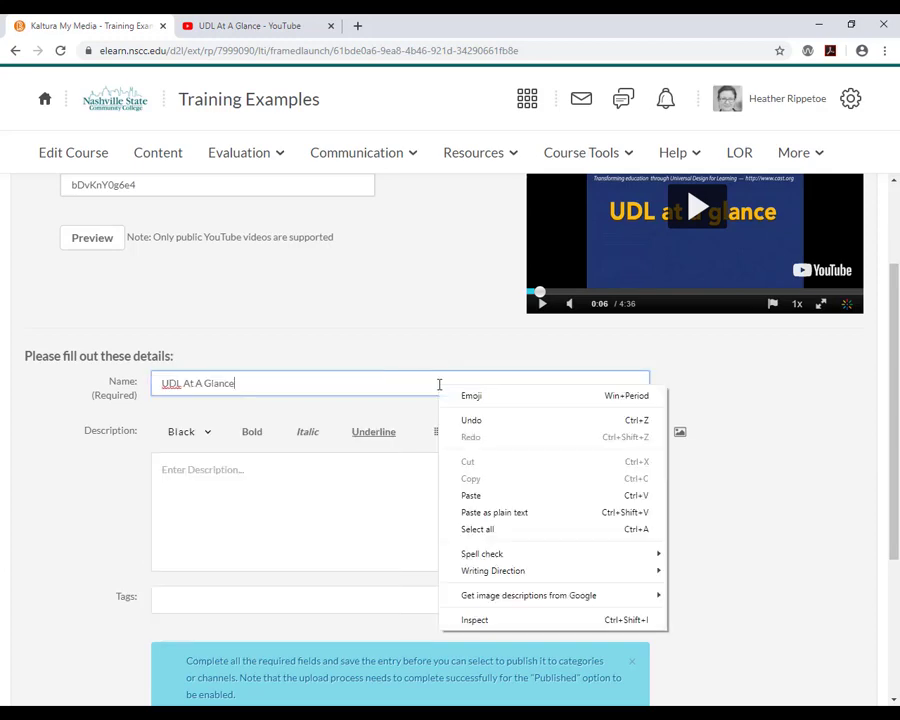
{"action": "left_click", "coordinate": [162, 383]}
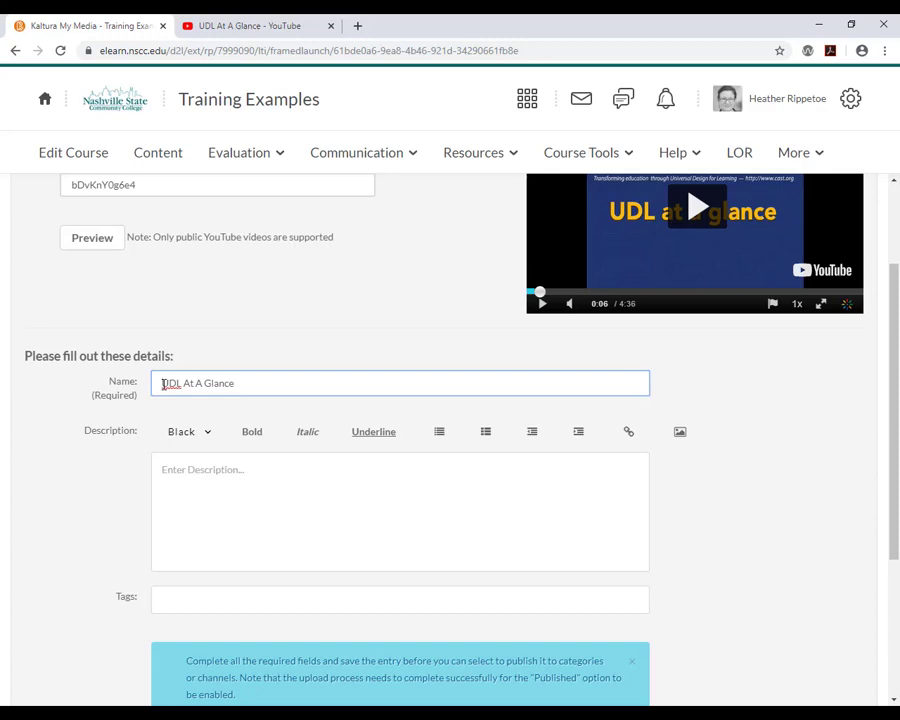
{"action": "type", "text": "Watch:"}
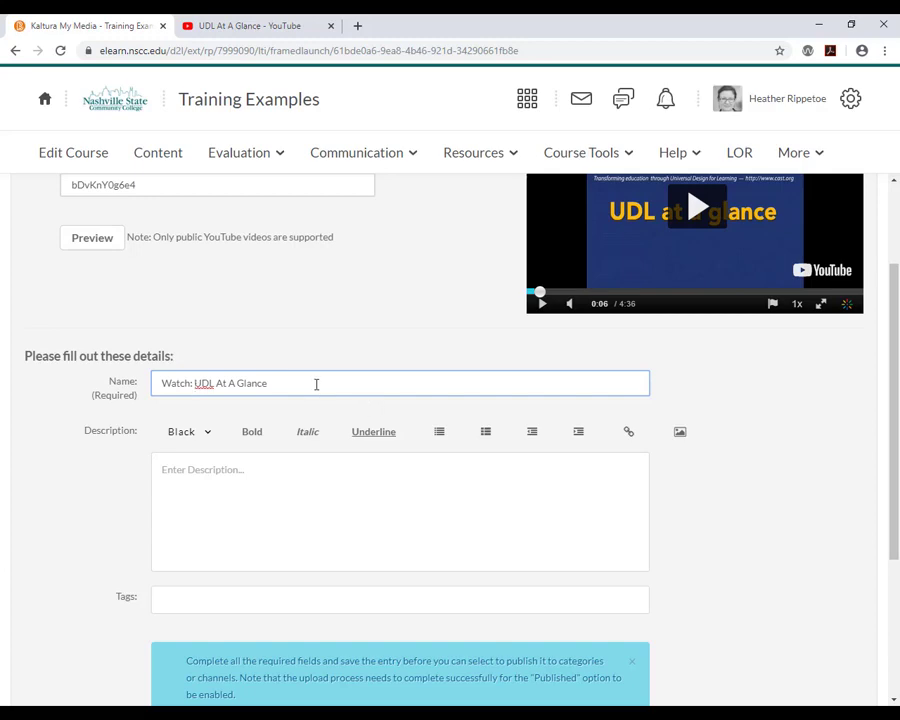
Step: Leave the description and tags blank and save the new YouTube entry
{"action": "left_click", "coordinate": [273, 490]}
{"action": "left_click", "coordinate": [237, 605]}
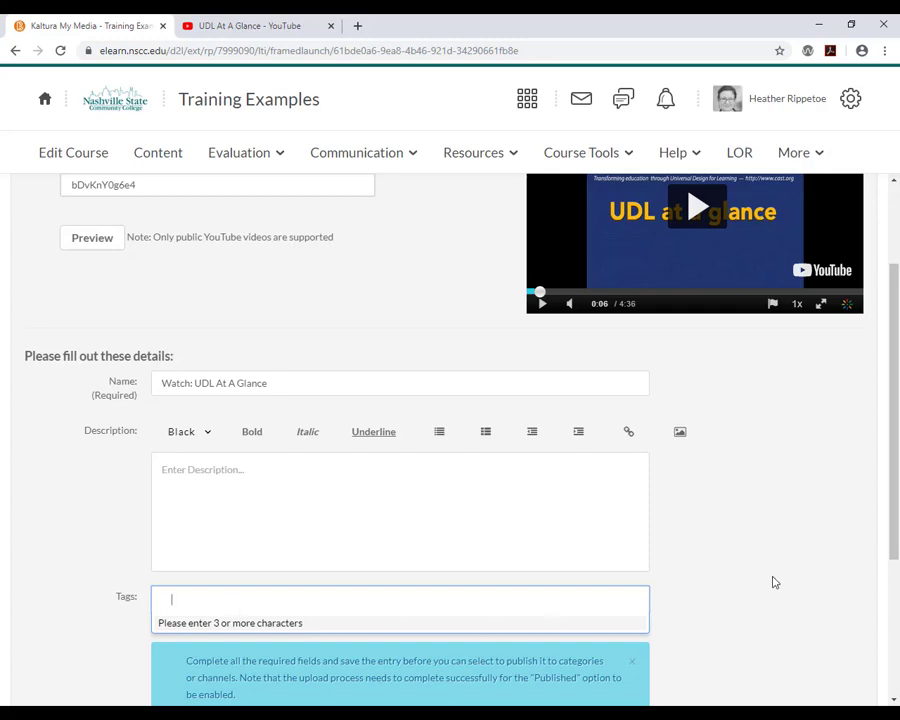
{"action": "left_click_drag", "start_coordinate": [894, 518], "coordinate": [878, 606]}
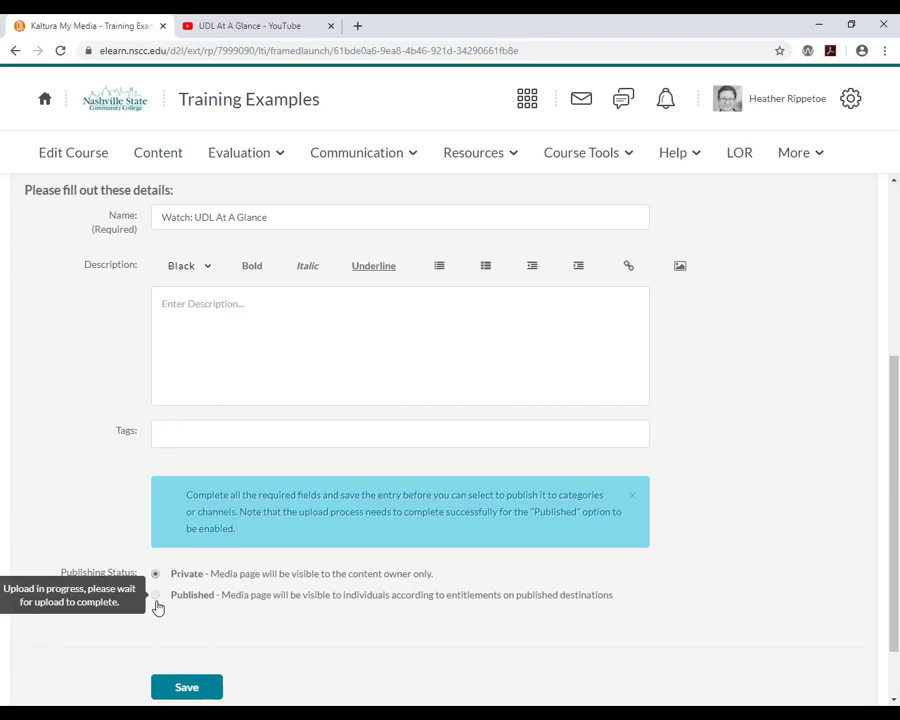
{"action": "left_click", "coordinate": [182, 688]}
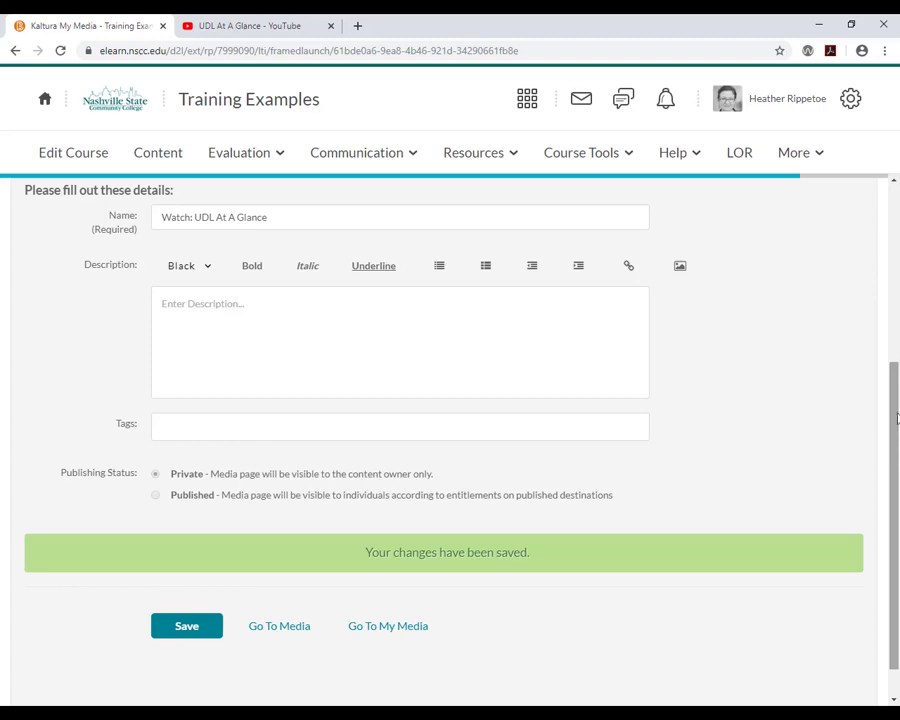
Step: Return to the course's Kaltura My Media library
{"action": "right_click", "coordinate": [897, 372]}
{"action": "left_click", "coordinate": [896, 368]}
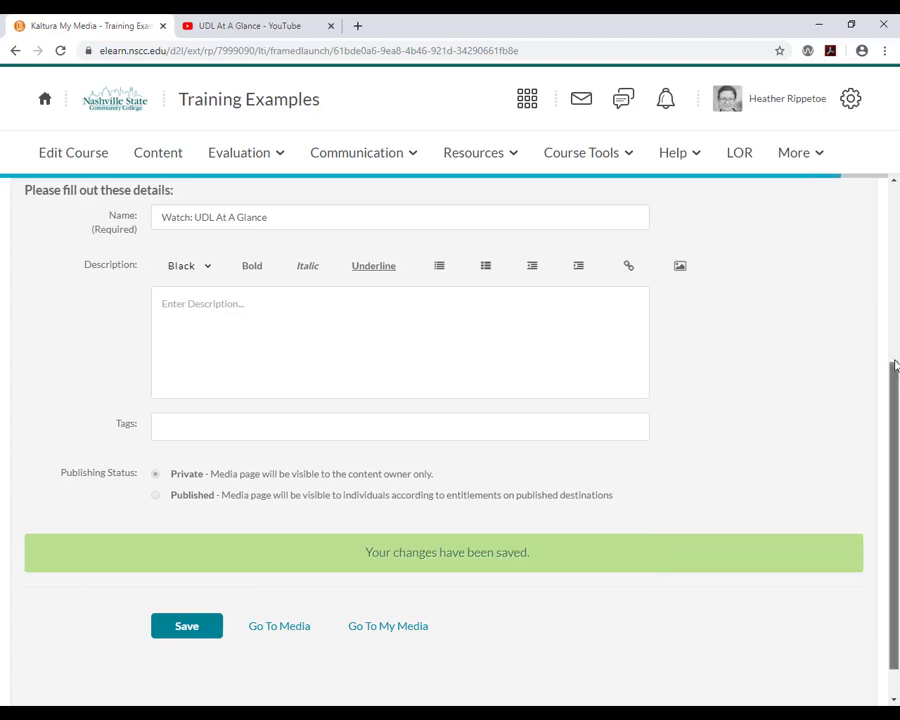
{"action": "left_click_drag", "start_coordinate": [896, 365], "coordinate": [897, 183]}
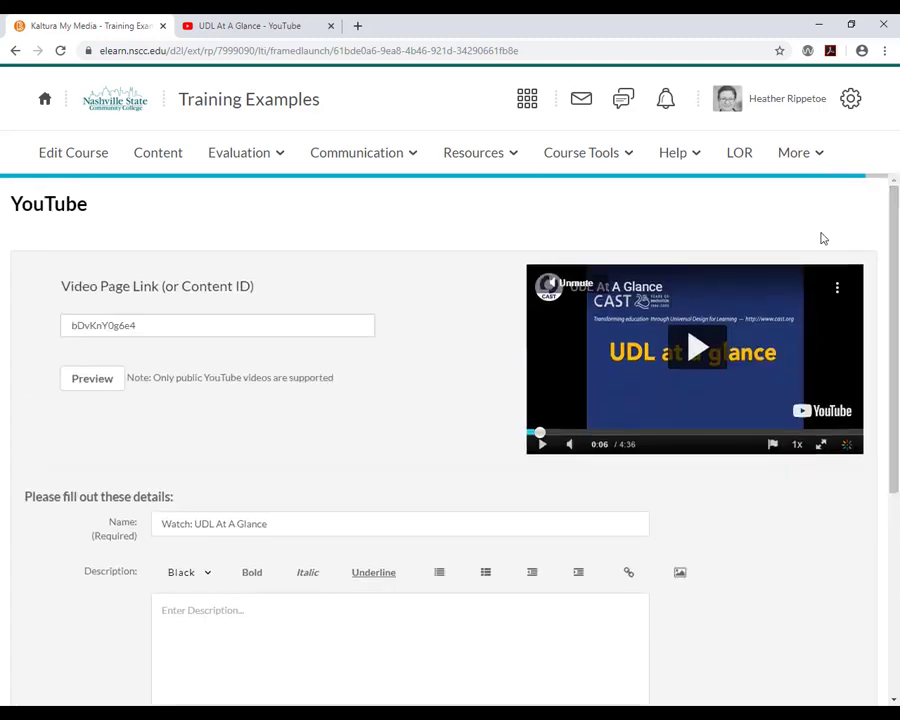
{"action": "left_click", "coordinate": [822, 158]}
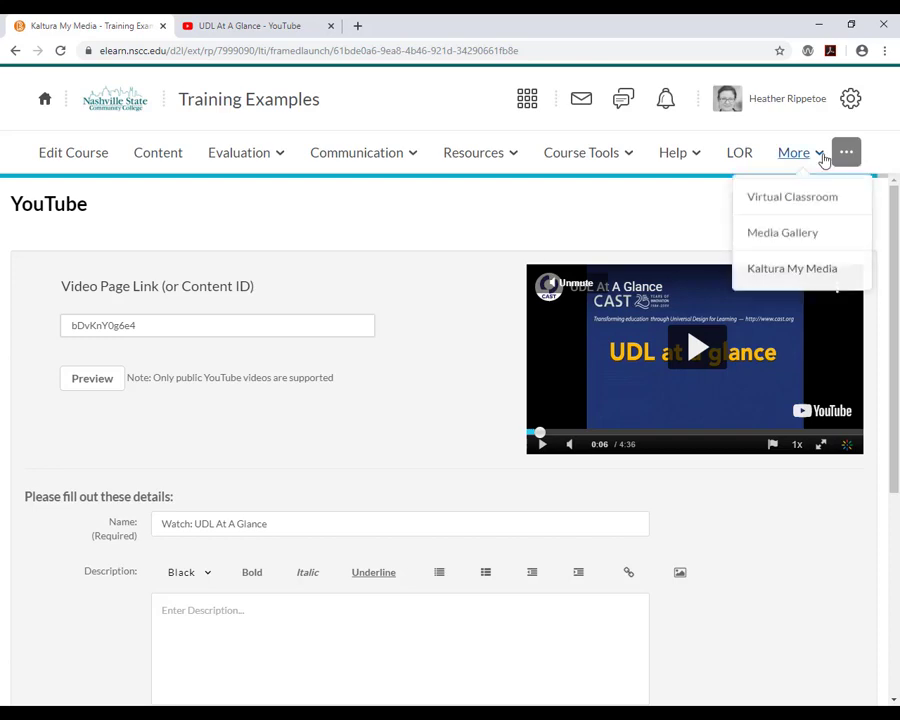
{"action": "left_click", "coordinate": [843, 270]}
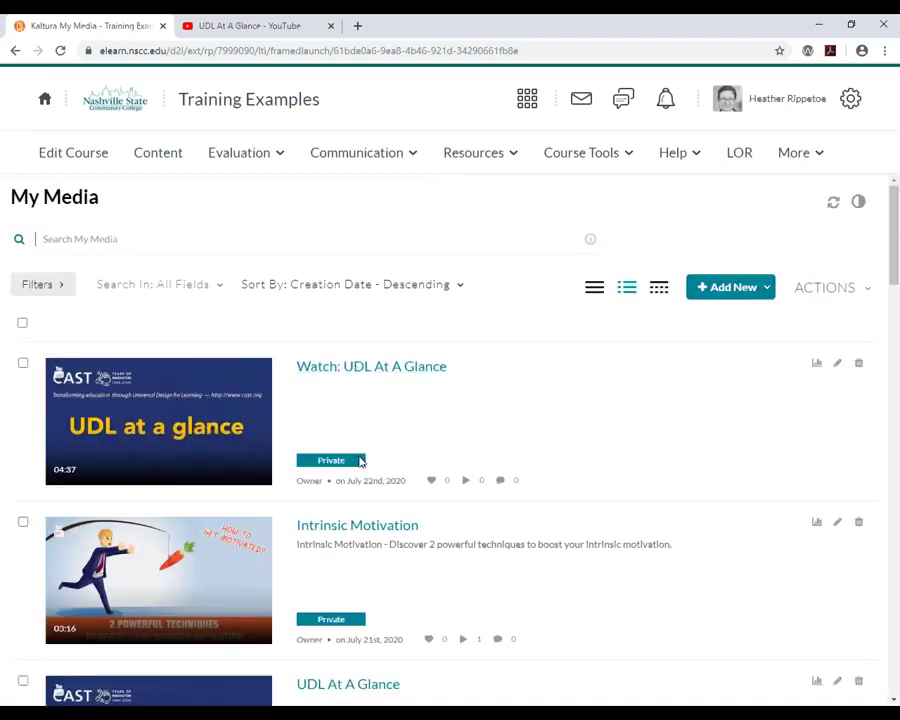
Step: Show the types of new media that can be added, and view the Express Capture slide in the running PowerPoint slide show
{"action": "left_click", "coordinate": [769, 288]}
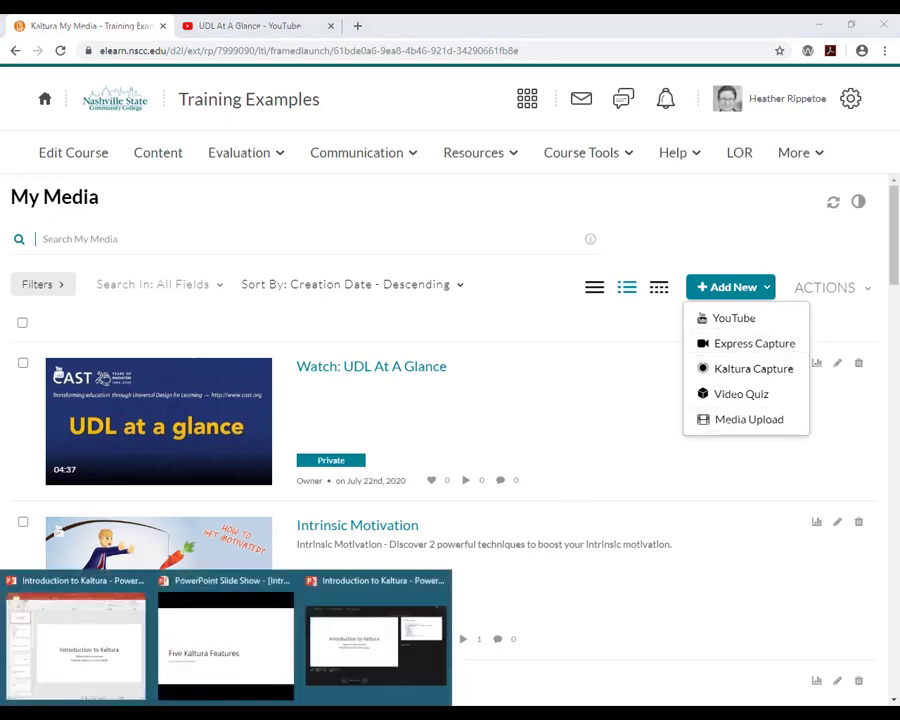
{"action": "left_click", "coordinate": [239, 645]}
{"action": "left_click", "coordinate": [240, 646]}
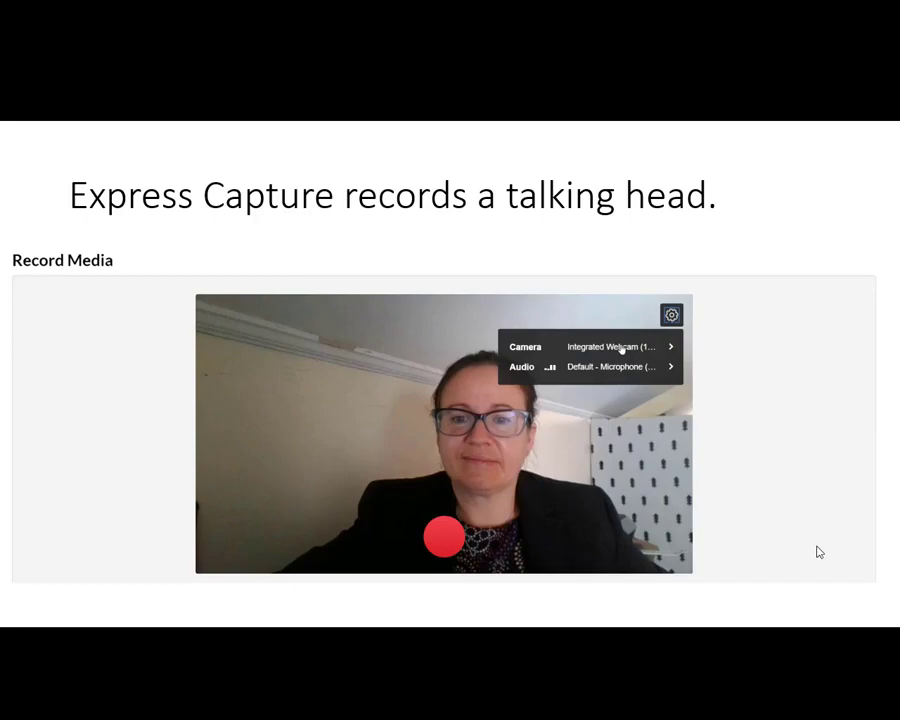
{"action": "key", "text": "Escape"}
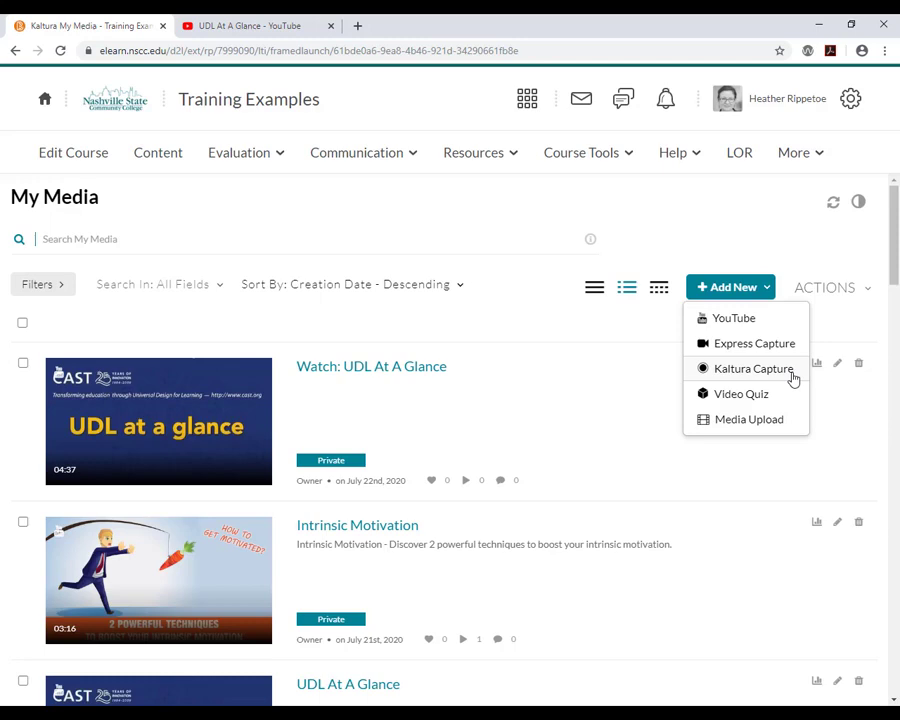
Step: Launch the Kaltura Capture recorder, reposition it over the page, and choose the Generic PnP Monitor HWP2… display as the screen source
{"action": "left_click", "coordinate": [793, 378]}
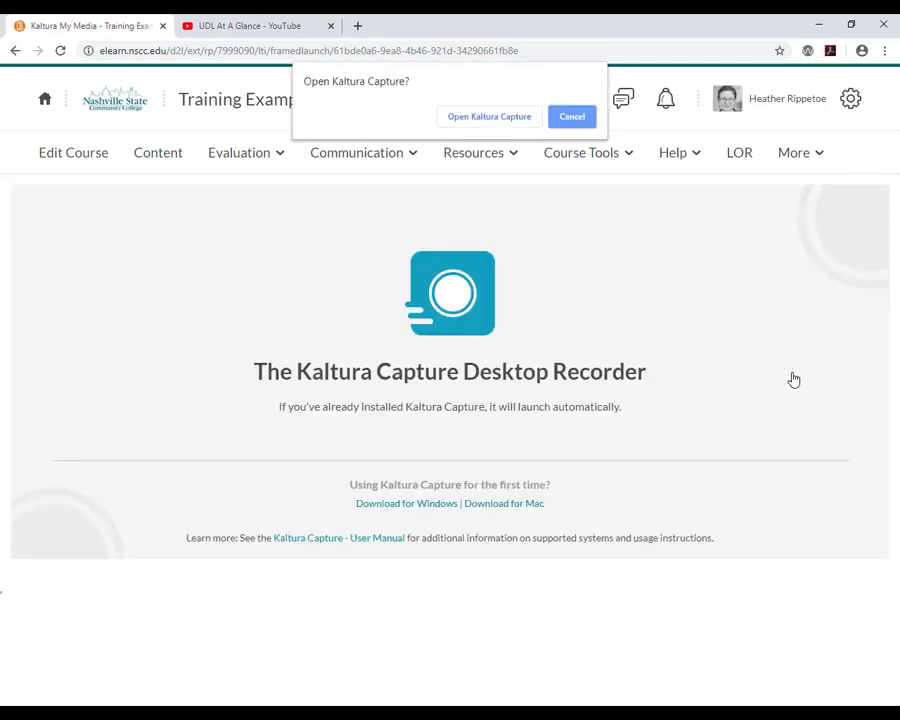
{"action": "left_click", "coordinate": [507, 124]}
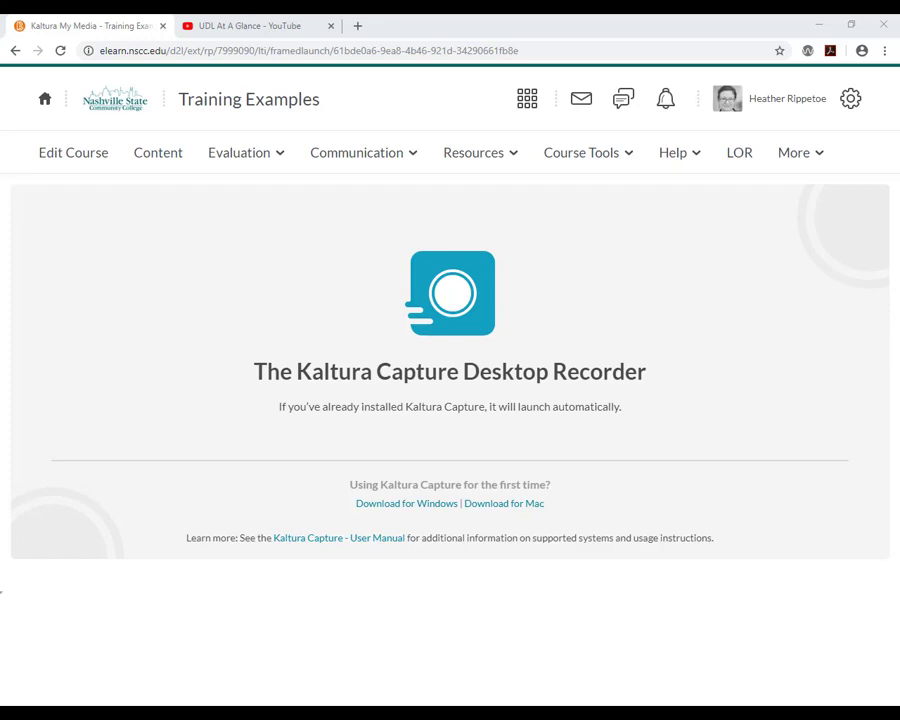
{"action": "left_click_drag", "start_coordinate": [386, 243], "coordinate": [518, 260]}
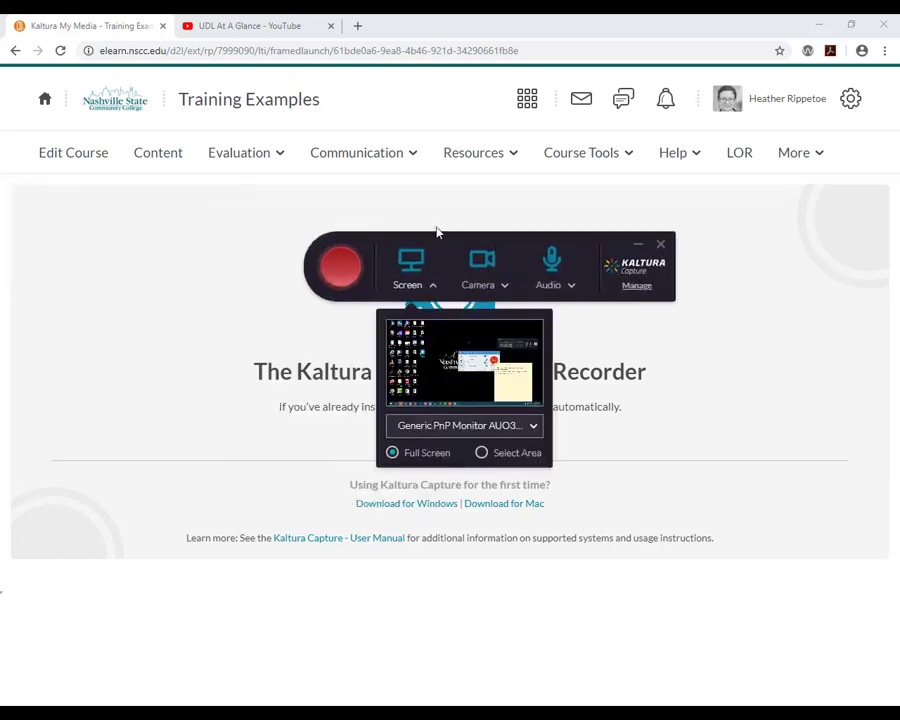
{"action": "left_click", "coordinate": [535, 430]}
{"action": "left_click", "coordinate": [486, 500]}
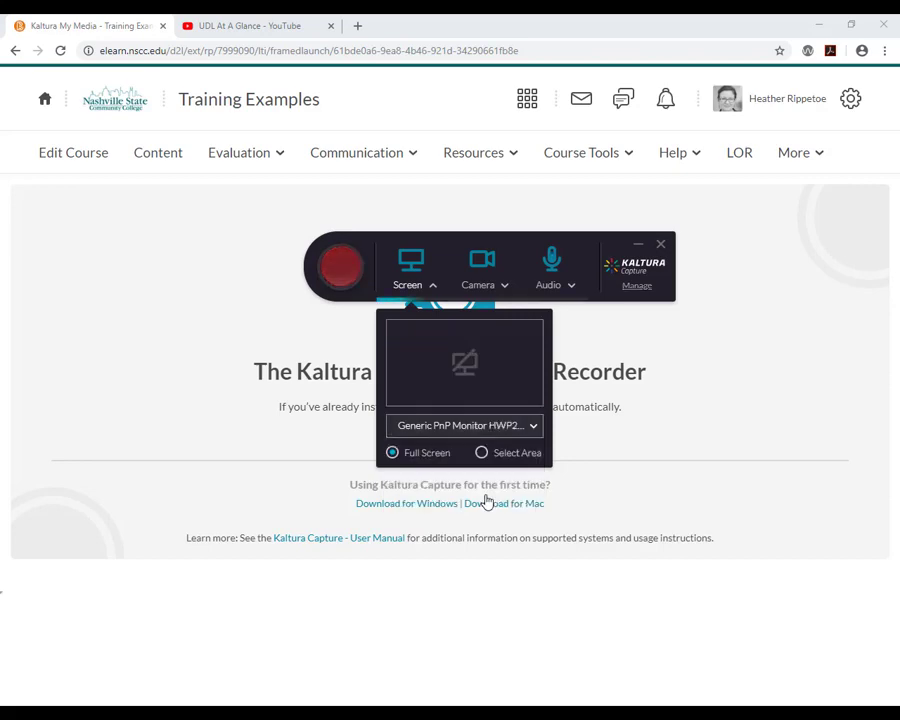
Step: Set the recorder's screen source to the Generic PnP Monitor AUO38ED display and turn off the camera
{"action": "left_click", "coordinate": [534, 427]}
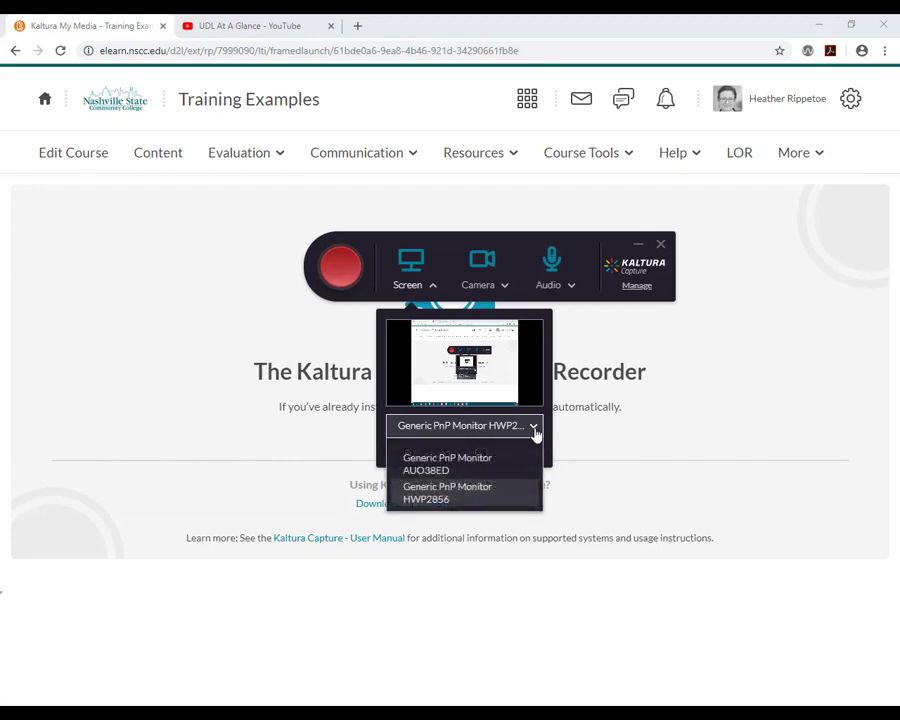
{"action": "left_click", "coordinate": [516, 461]}
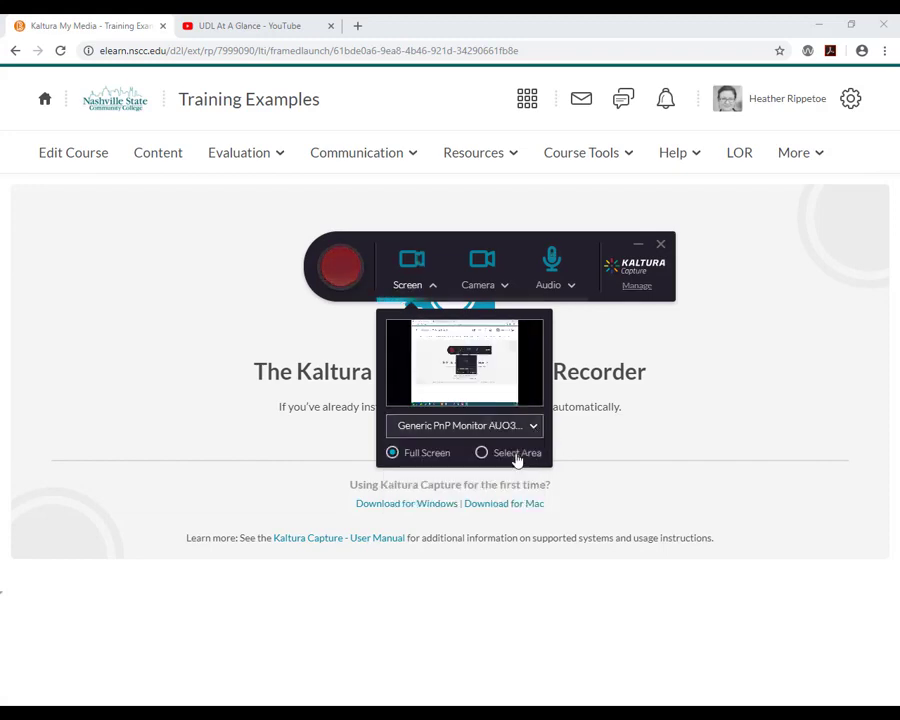
{"action": "left_click", "coordinate": [482, 259]}
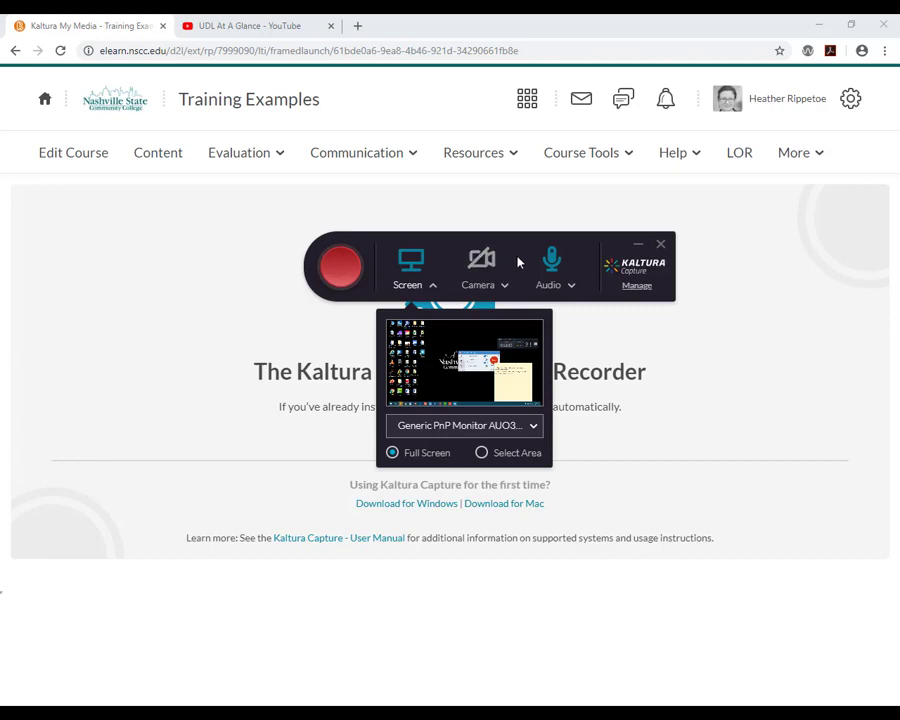
Step: Set the recorder's audio source to Microphone (Logitech USB Headset)
{"action": "left_click", "coordinate": [574, 287]}
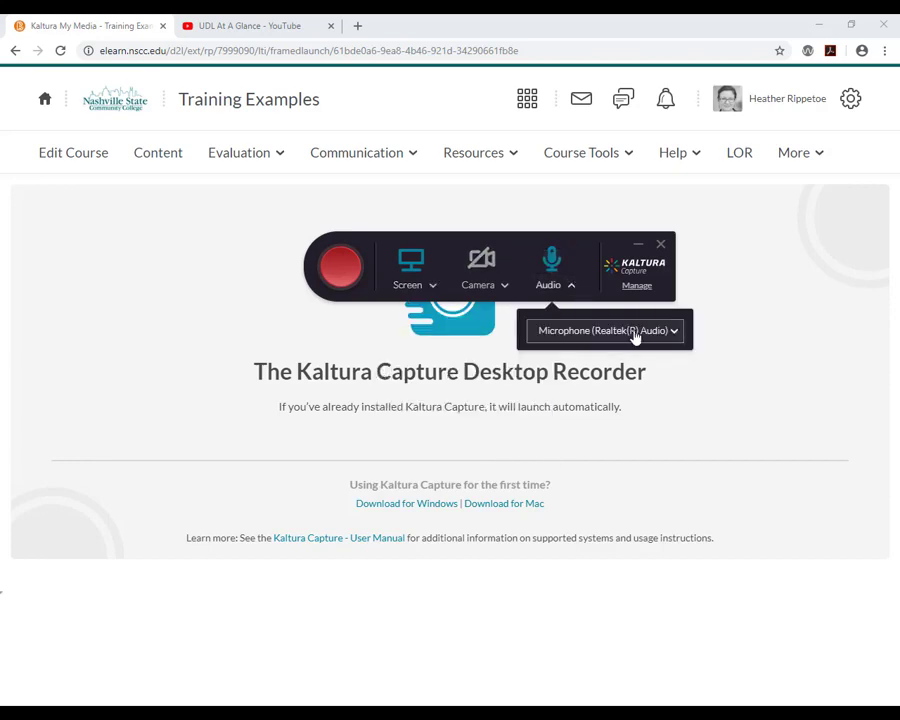
{"action": "left_click", "coordinate": [679, 336]}
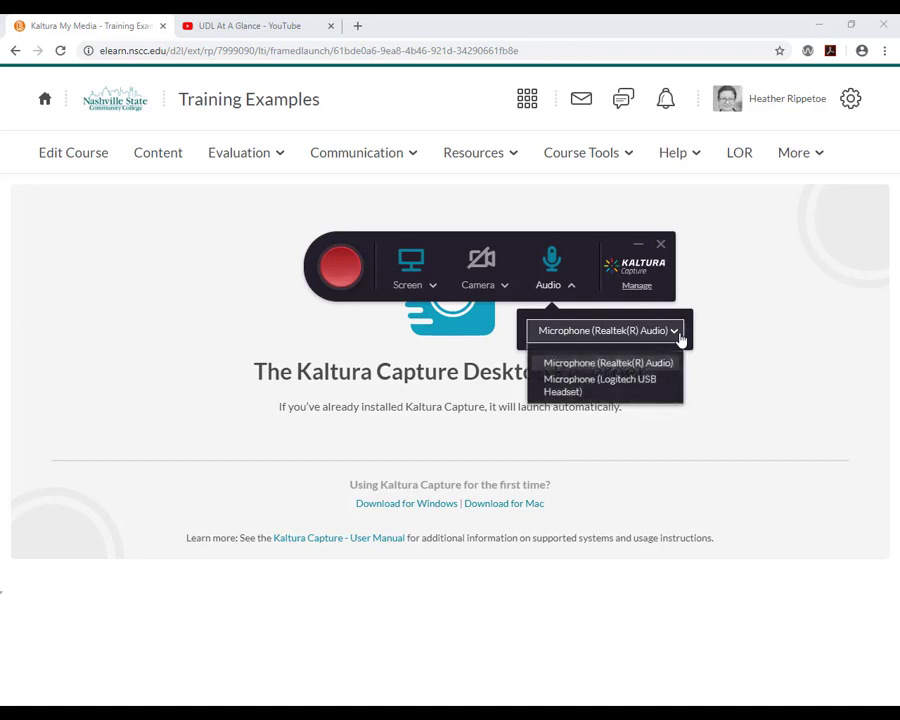
{"action": "left_click", "coordinate": [643, 388]}
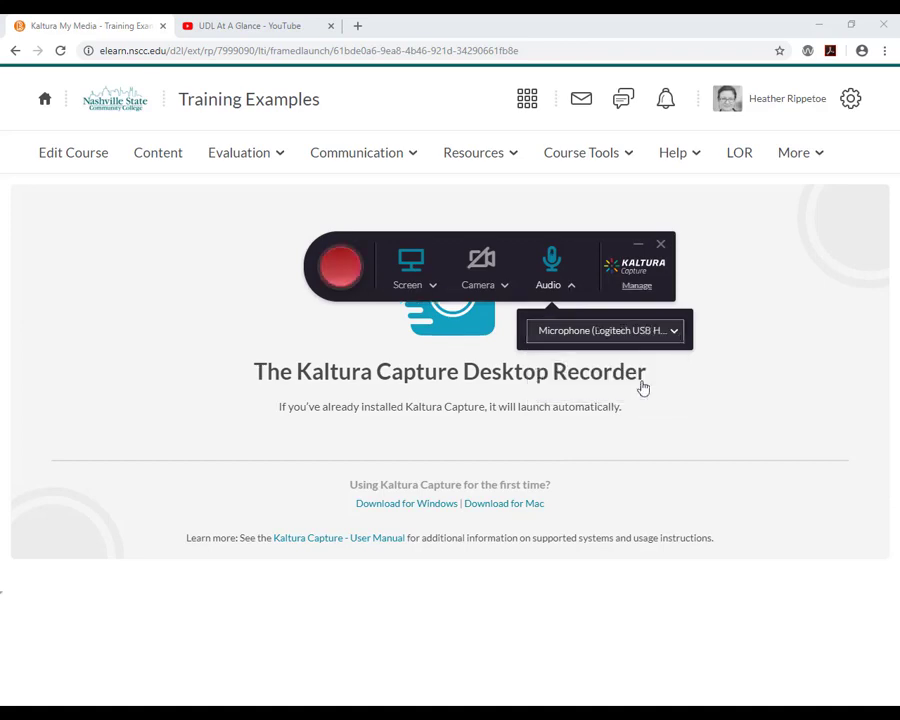
Step: Make a short screen recording, showing the drawing tools while it runs, and confirm stopping it
{"action": "left_click", "coordinate": [340, 276]}
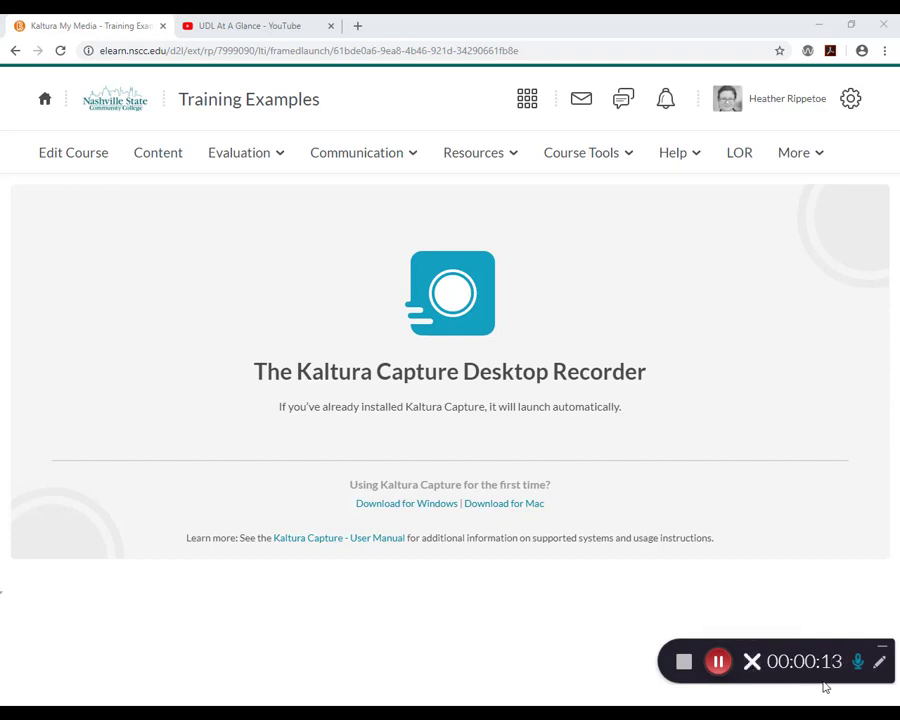
{"action": "left_click", "coordinate": [880, 661]}
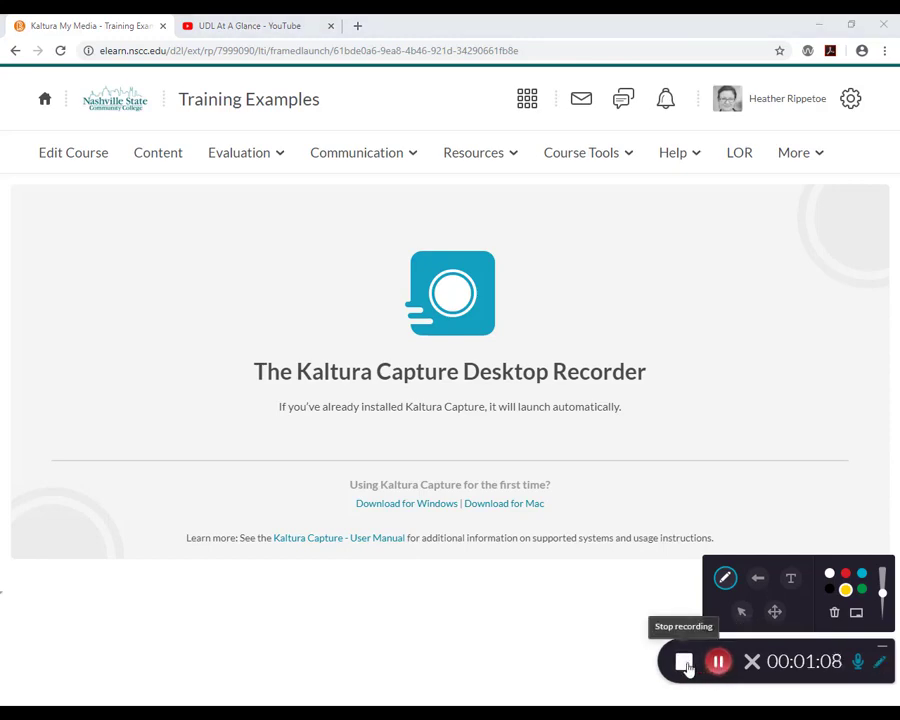
{"action": "left_click", "coordinate": [685, 664]}
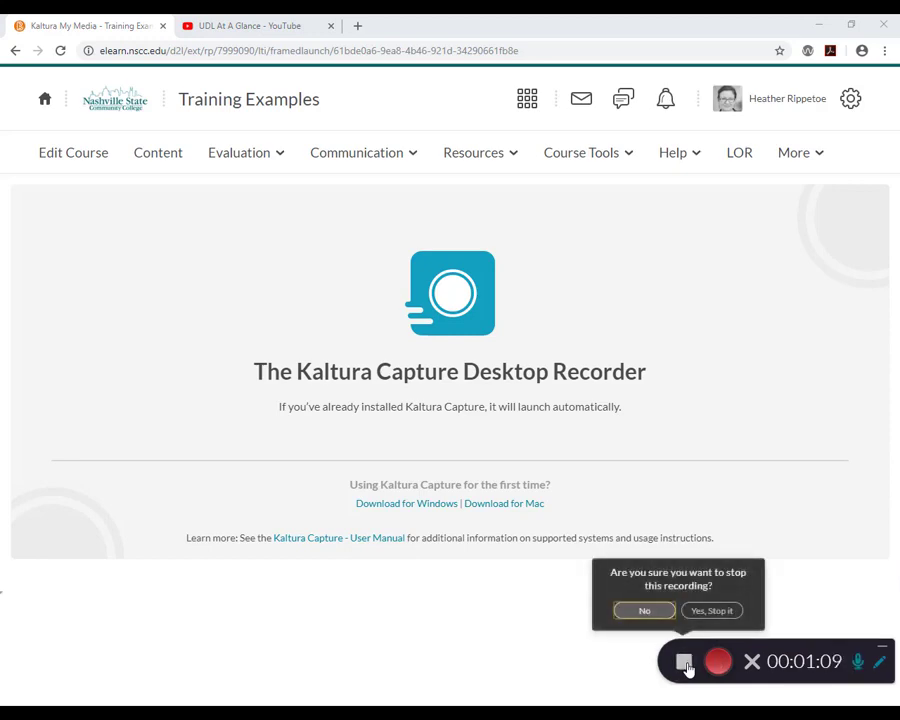
{"action": "left_click", "coordinate": [709, 611]}
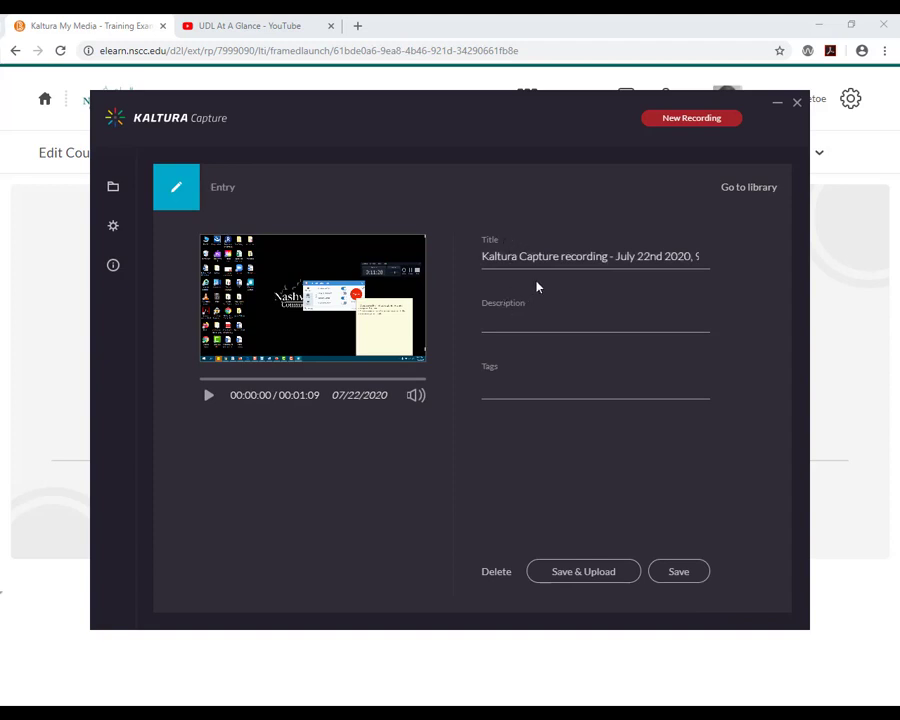
Step: Title the new recording "Test recording", leave the description and tags blank, and save and upload it
{"action": "left_click_drag", "start_coordinate": [481, 256], "coordinate": [735, 257]}
{"action": "type", "text": "Te"}
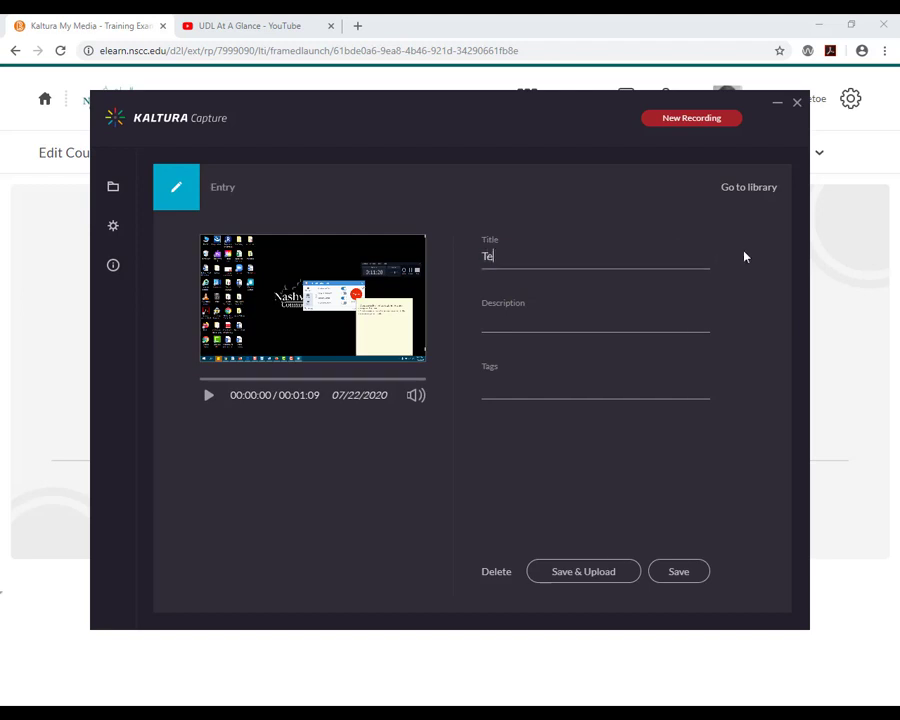
{"action": "type", "text": "st recording"}
{"action": "left_click", "coordinate": [601, 318]}
{"action": "left_click", "coordinate": [578, 390]}
{"action": "left_click", "coordinate": [581, 573]}
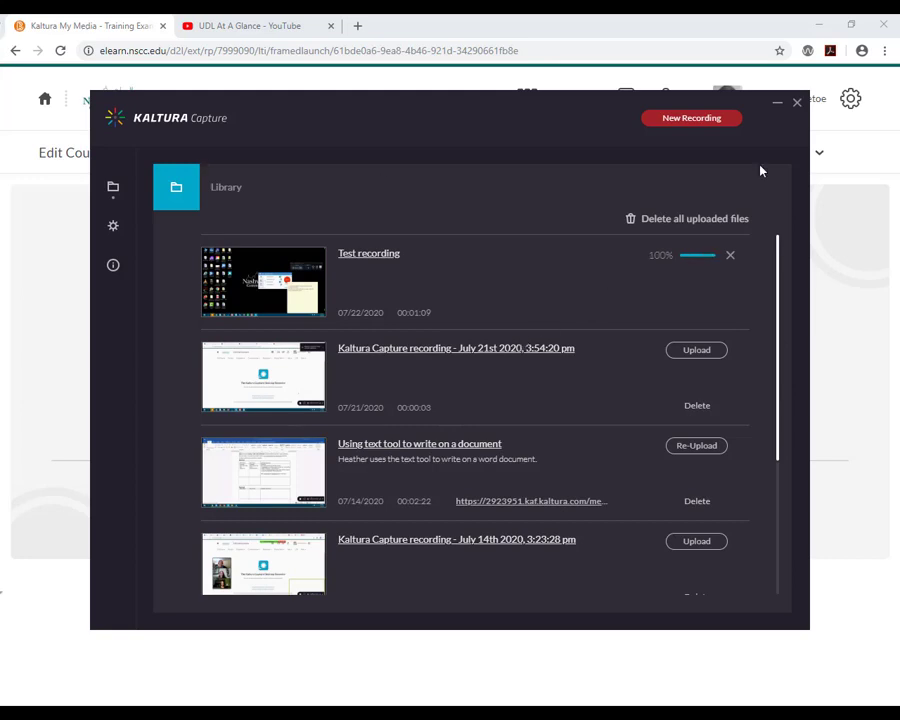
Step: Minimize the Kaltura Capture window and return to the course's Kaltura My Media library
{"action": "left_click", "coordinate": [777, 106]}
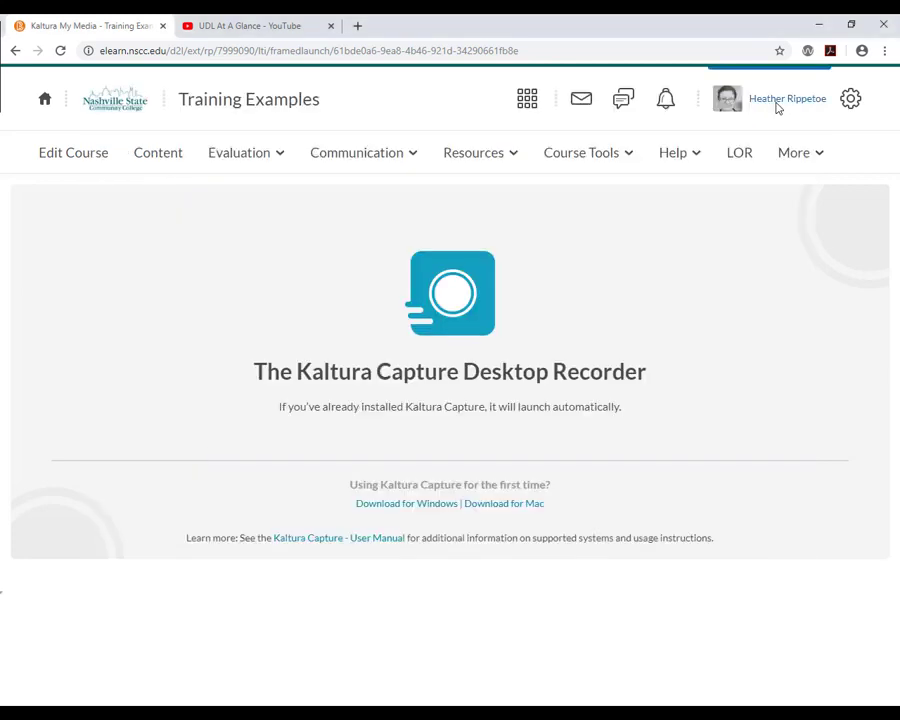
{"action": "left_click", "coordinate": [818, 163]}
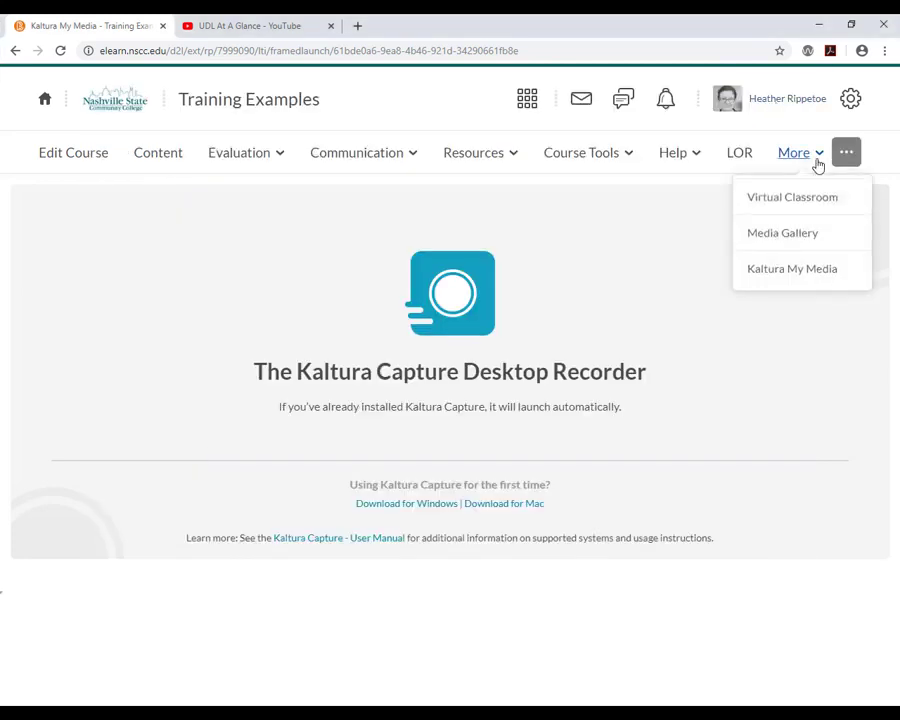
{"action": "left_click", "coordinate": [797, 278]}
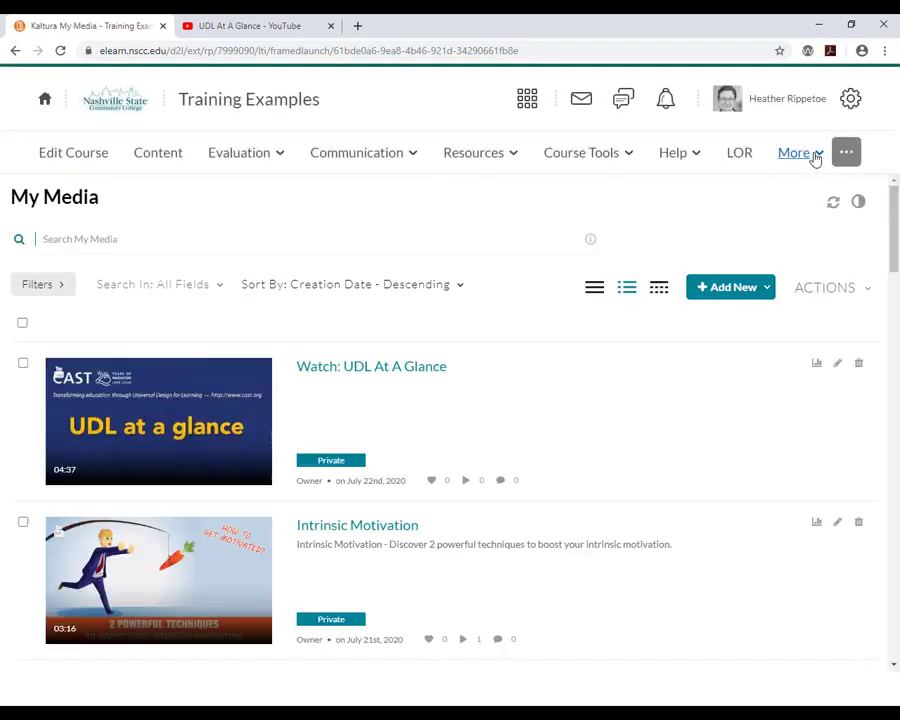
Step: Start a new video quiz based on the existing "Watch: UDL At A Glance" video
{"action": "left_click", "coordinate": [814, 158]}
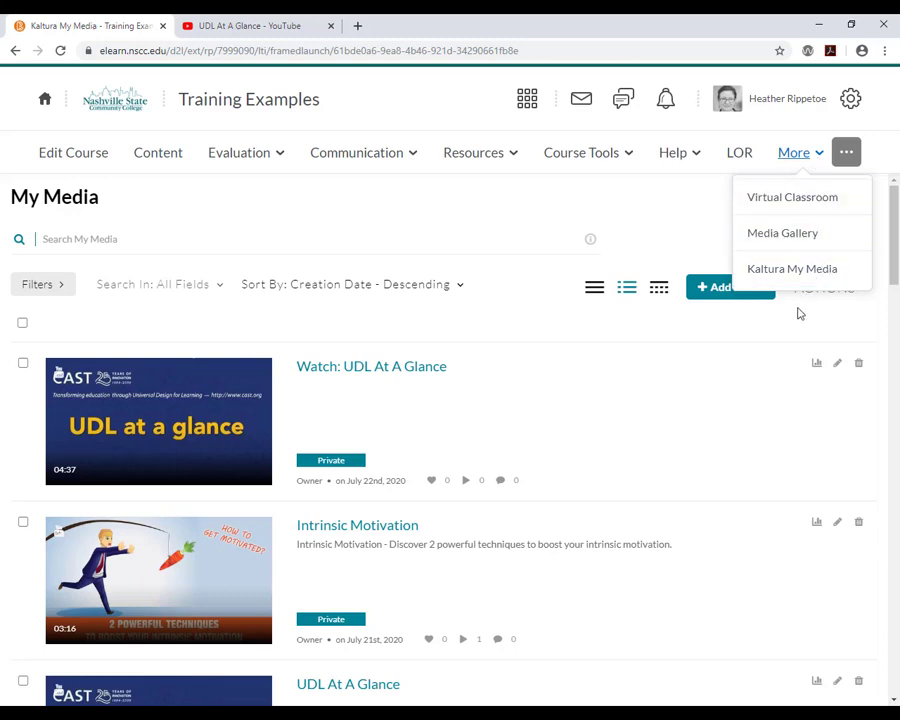
{"action": "left_click", "coordinate": [766, 300]}
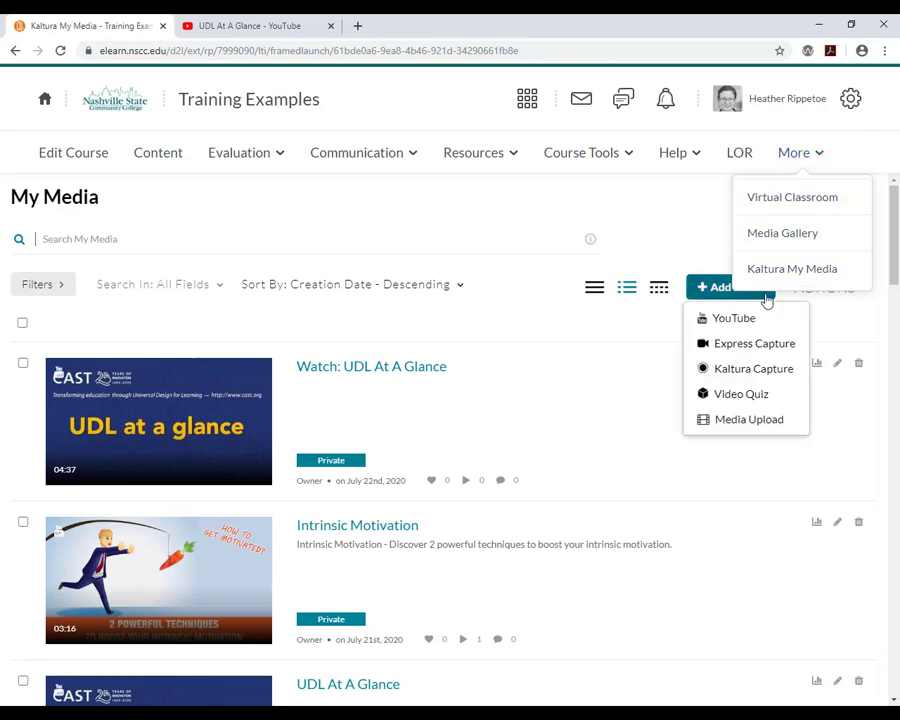
{"action": "left_click", "coordinate": [804, 152]}
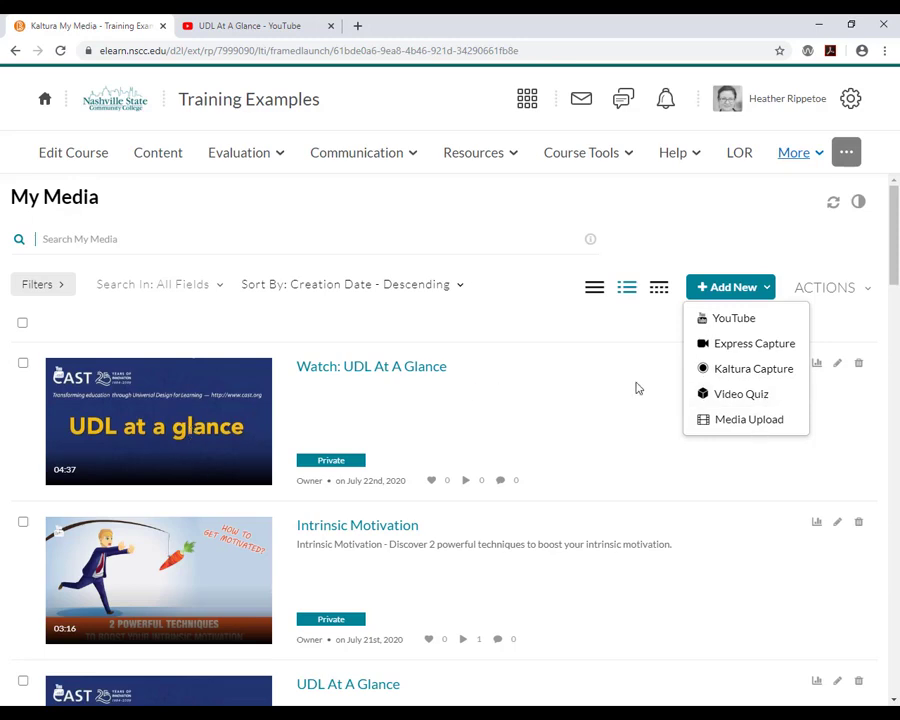
{"action": "left_click", "coordinate": [761, 399]}
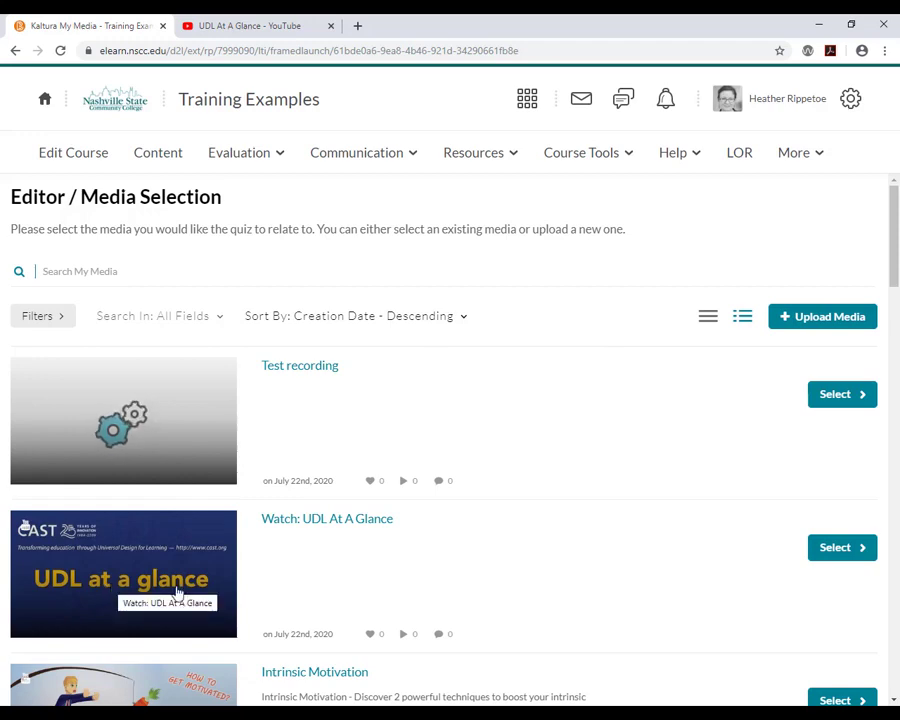
{"action": "left_click", "coordinate": [843, 553]}
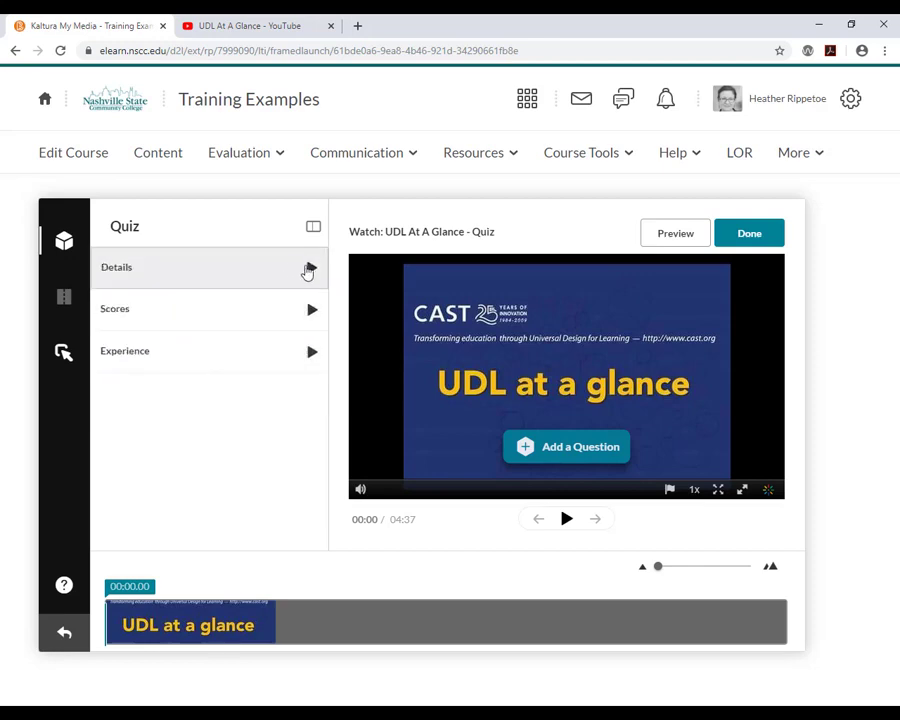
Step: Rename the quiz "Quiz 3; Watch: UDL At A Glance - Quiz" in its details, keeping the welcome page and its default message
{"action": "left_click", "coordinate": [310, 269]}
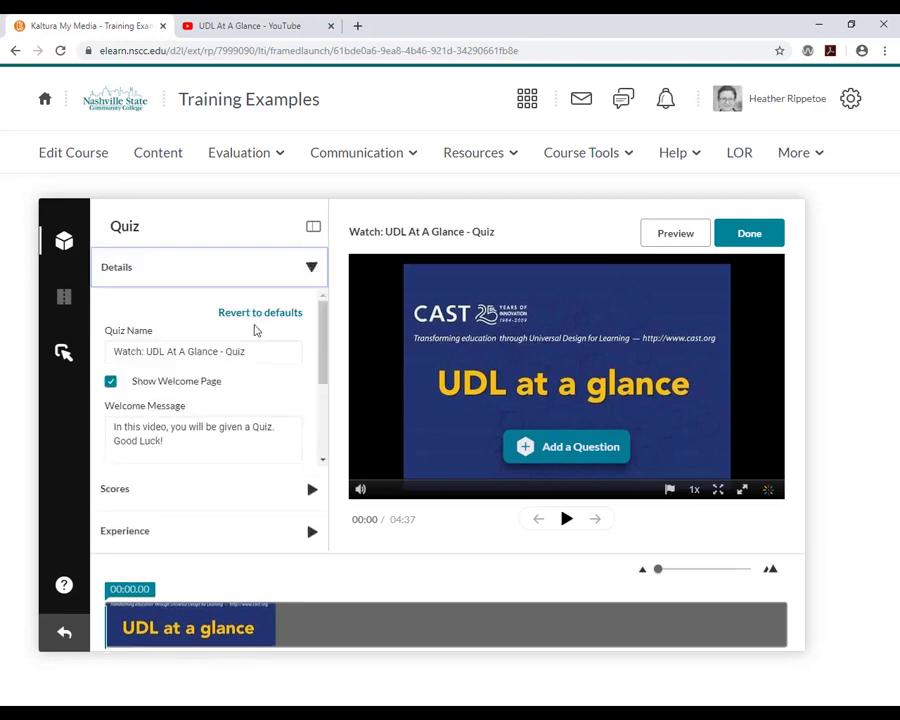
{"action": "left_click_drag", "start_coordinate": [253, 352], "coordinate": [110, 349]}
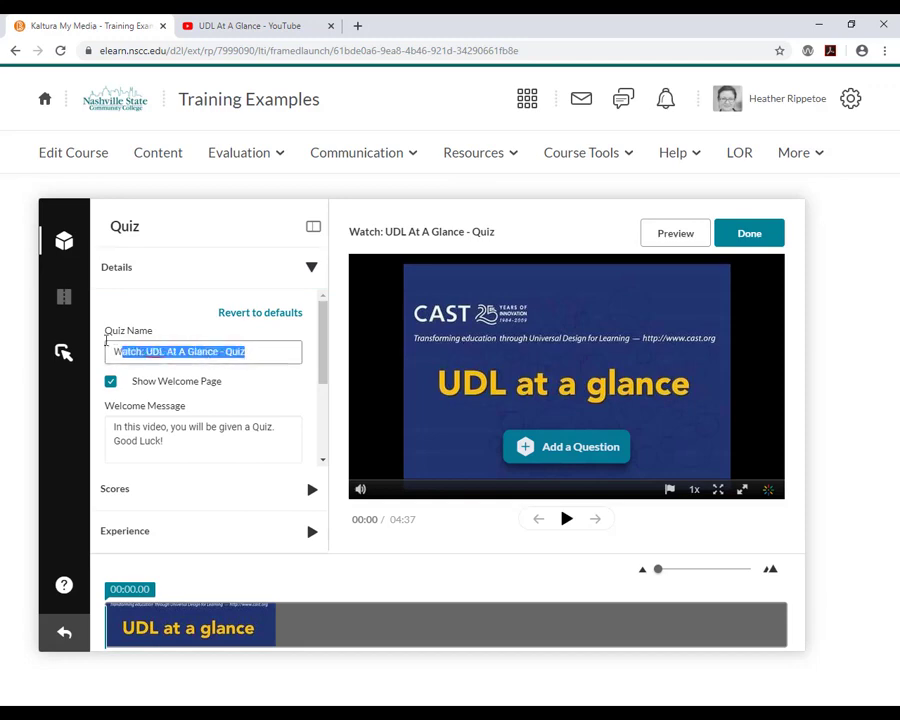
{"action": "left_click", "coordinate": [116, 352]}
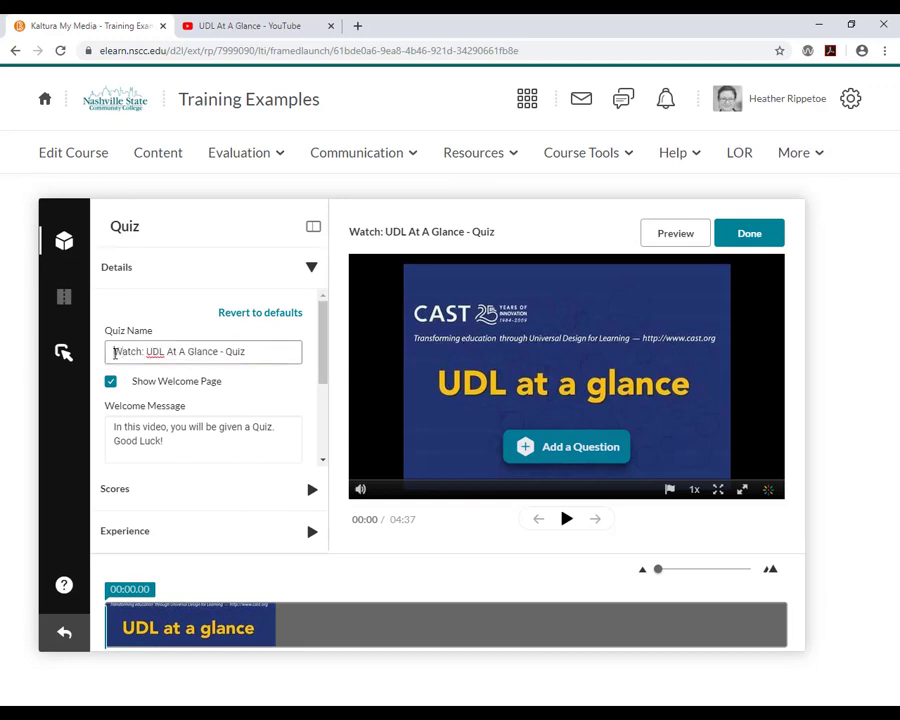
{"action": "type", "text": "Quiz "}
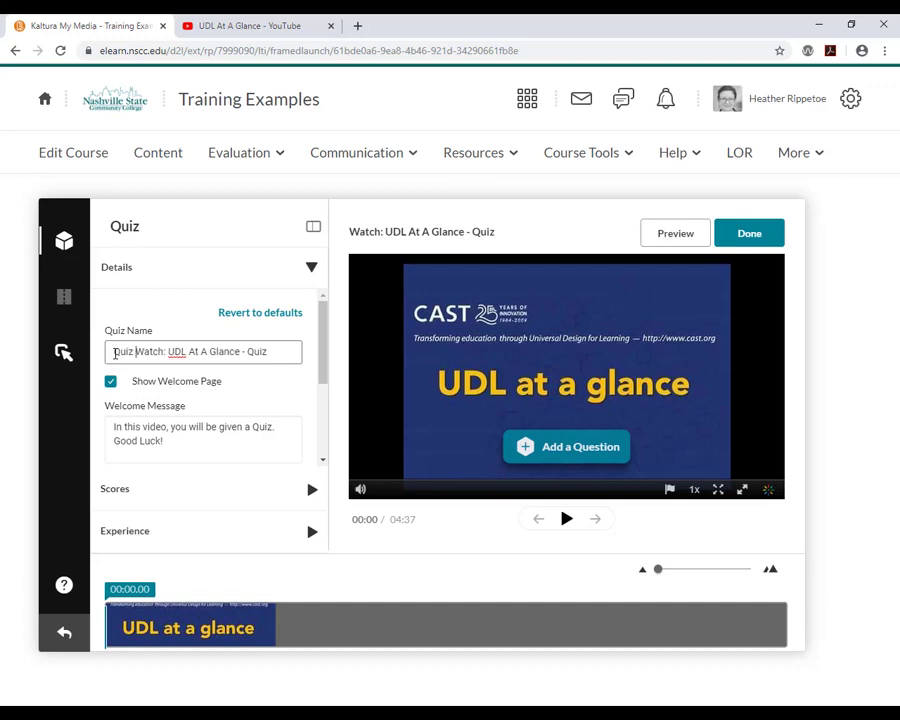
{"action": "type", "text": "3:"}
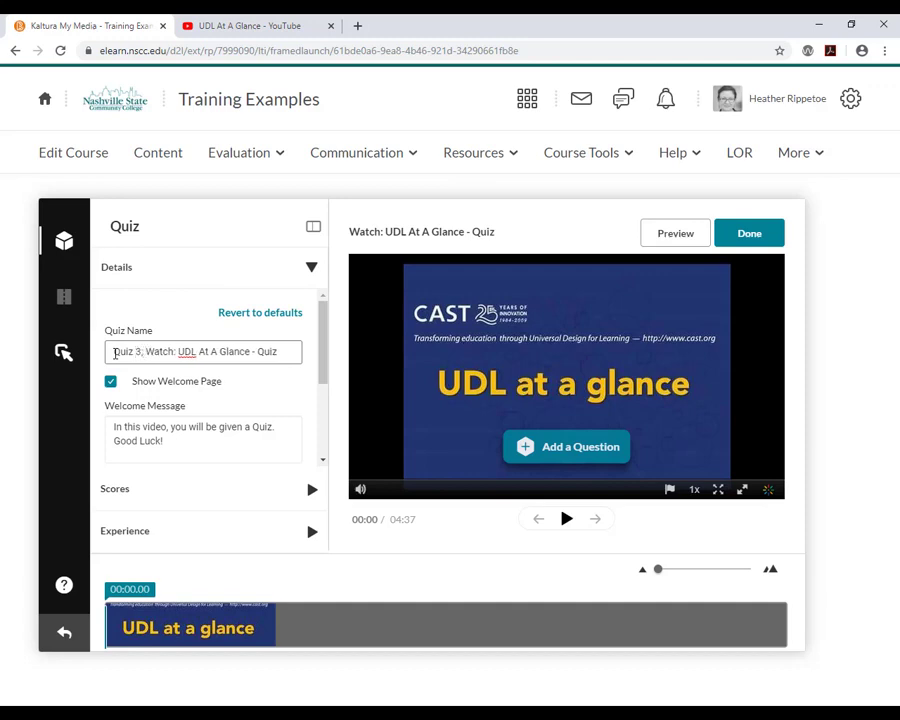
{"action": "left_click", "coordinate": [156, 436]}
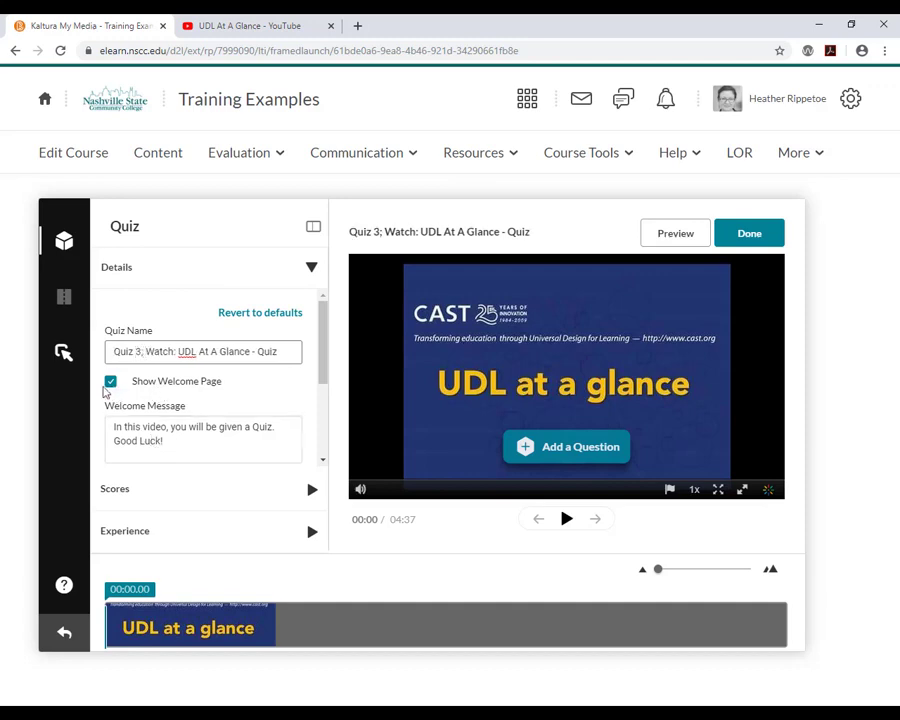
{"action": "left_click", "coordinate": [176, 444]}
{"action": "left_click", "coordinate": [312, 272]}
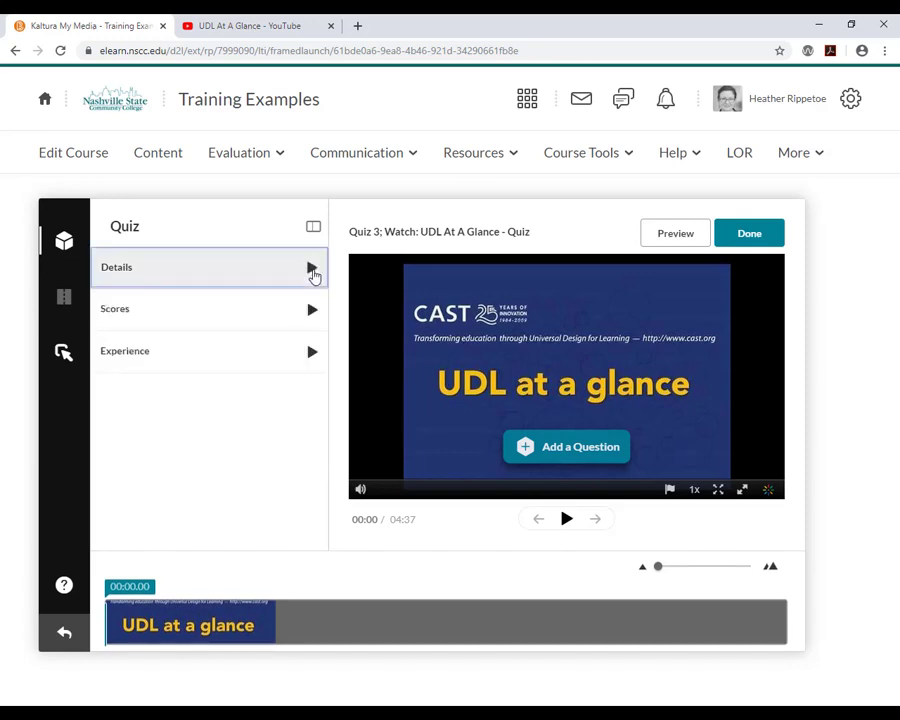
Step: Allow multiple attempts in the quiz's score settings, with 100 attempts and Highest Attempt as the score to keep
{"action": "left_click", "coordinate": [312, 312]}
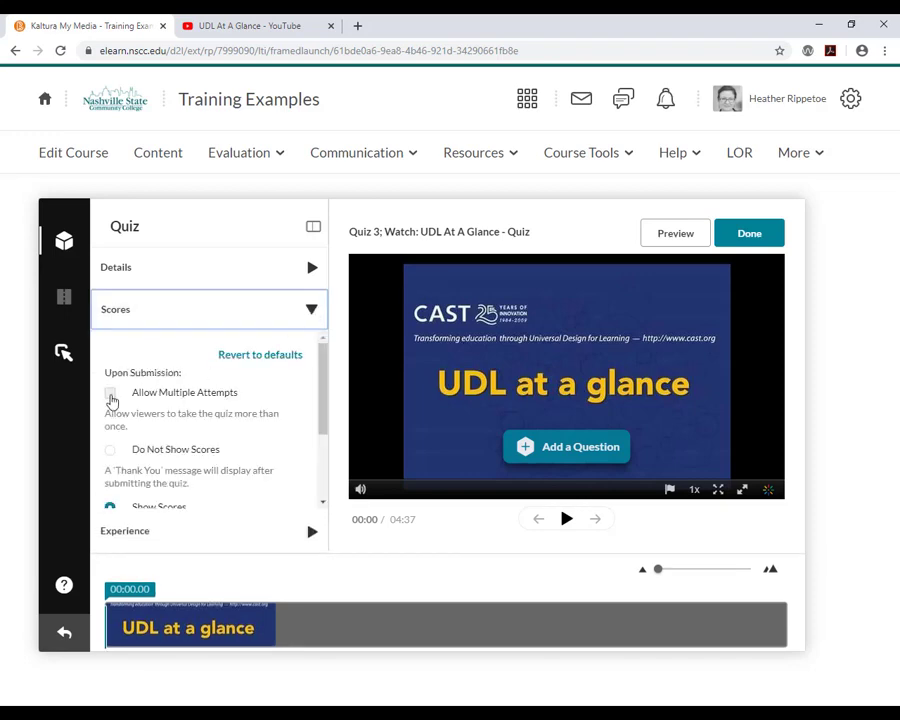
{"action": "left_click", "coordinate": [110, 394]}
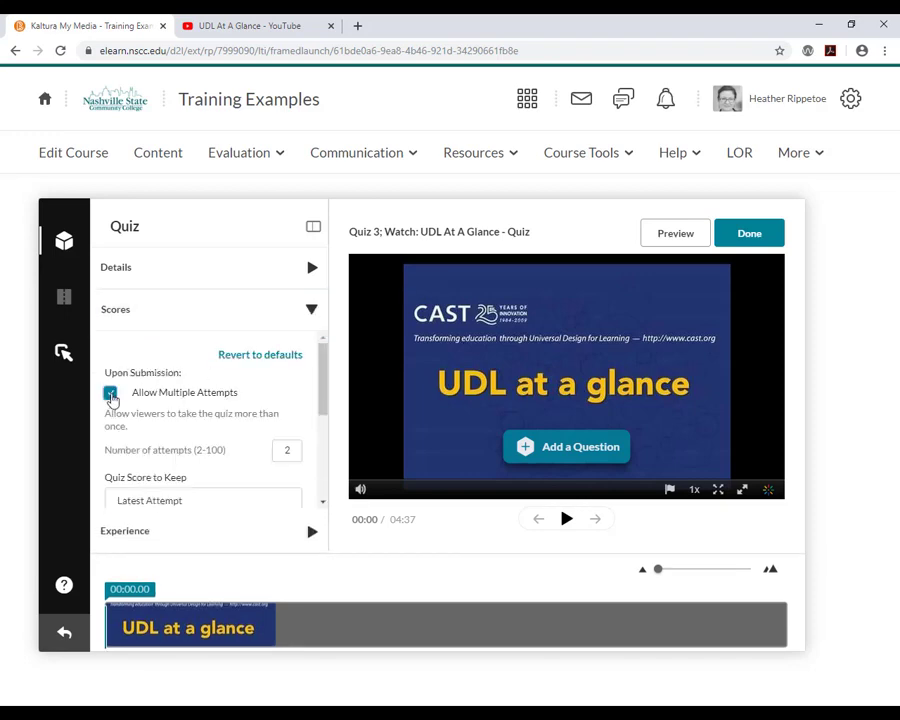
{"action": "left_click", "coordinate": [296, 450]}
{"action": "left_click", "coordinate": [323, 502]}
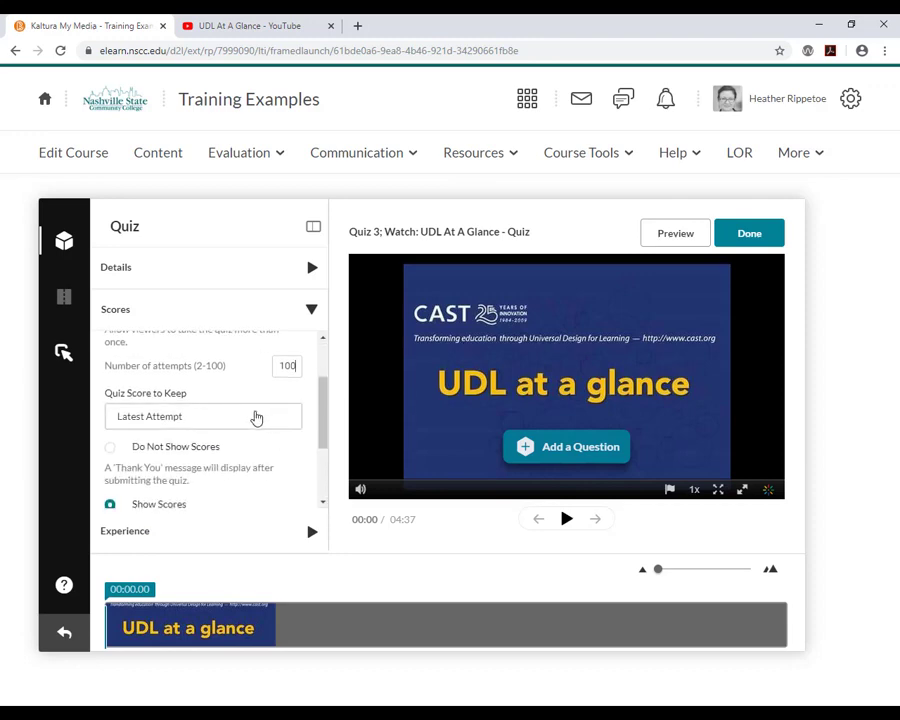
{"action": "left_click", "coordinate": [255, 415]}
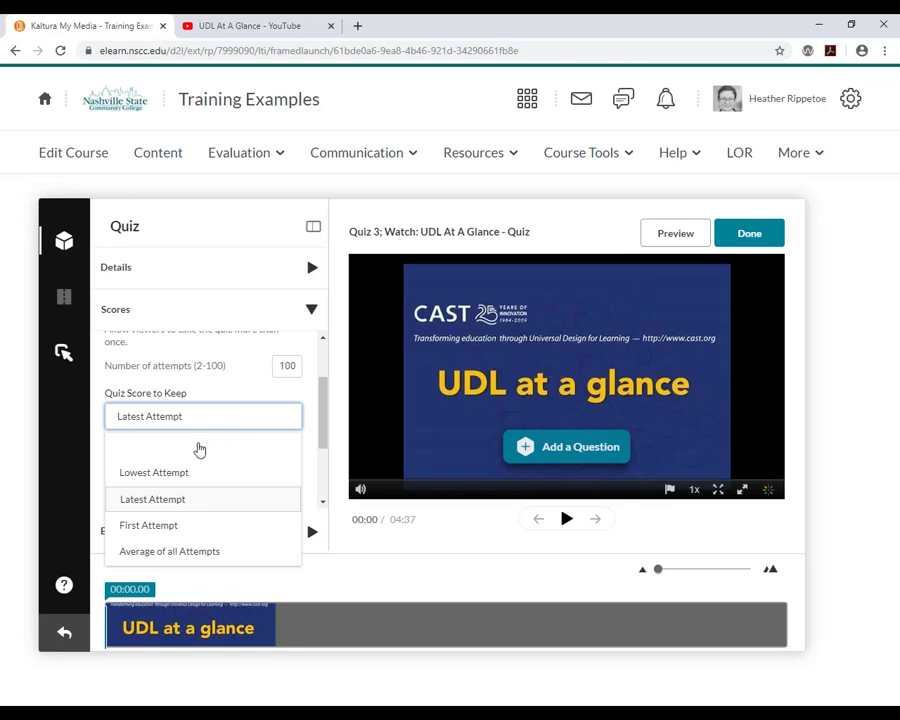
{"action": "left_click", "coordinate": [192, 447]}
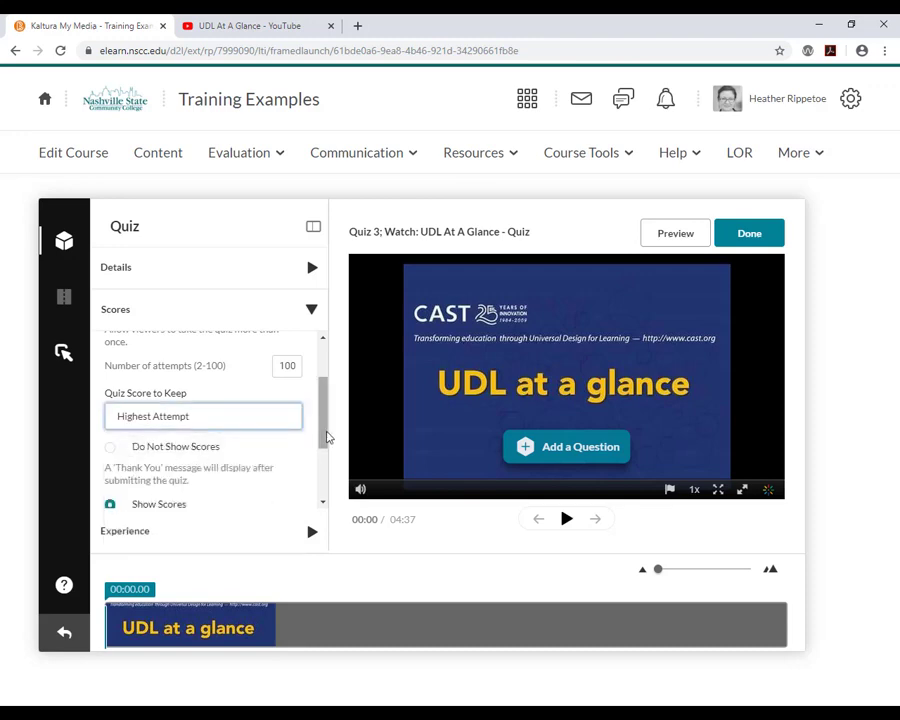
{"action": "right_click", "coordinate": [321, 454]}
{"action": "left_click", "coordinate": [318, 428]}
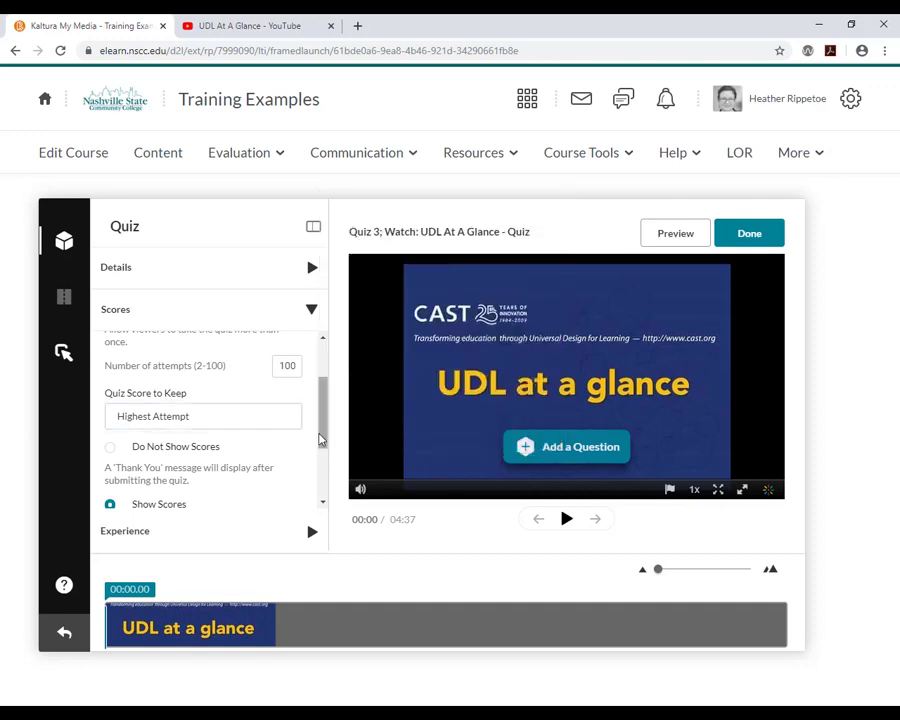
{"action": "left_click_drag", "start_coordinate": [318, 428], "coordinate": [315, 482]}
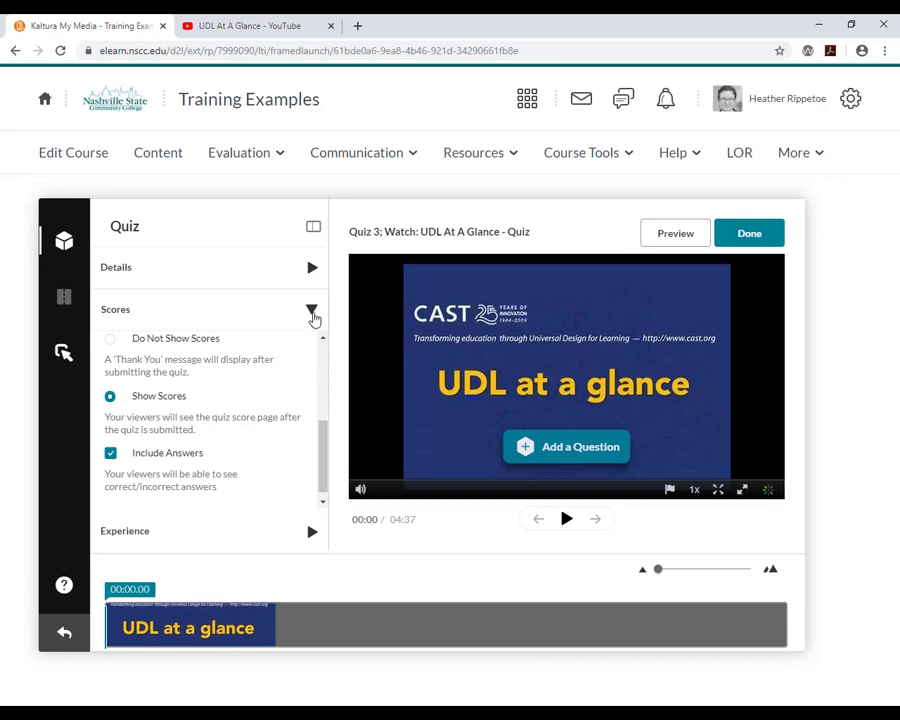
{"action": "left_click", "coordinate": [312, 312]}
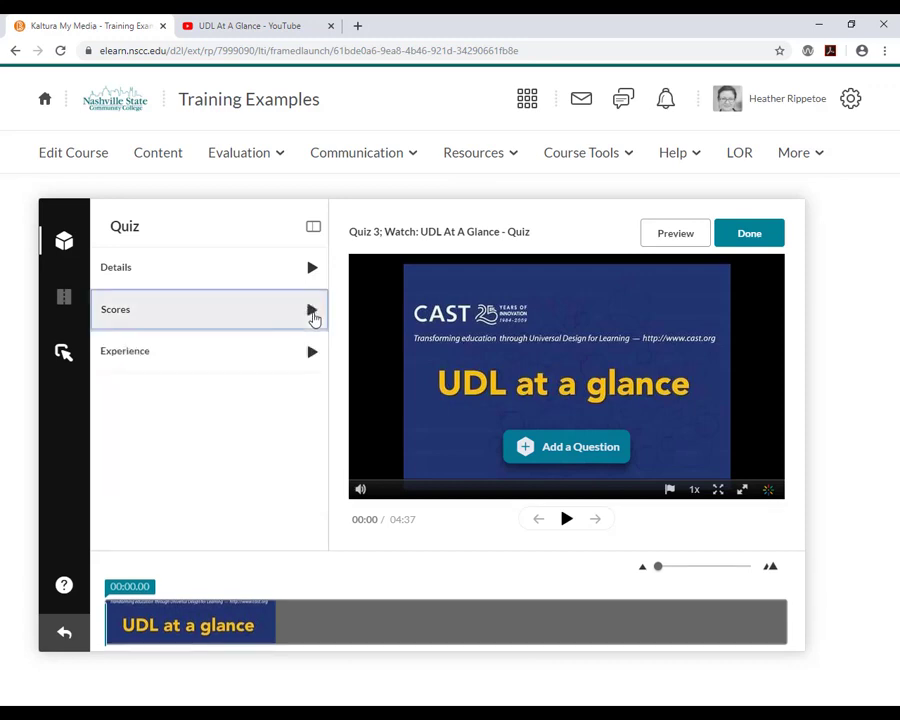
Step: Set the quiz's experience options to Do not Allow Skip and No seeking forward, keeping the default alert text
{"action": "left_click", "coordinate": [311, 353]}
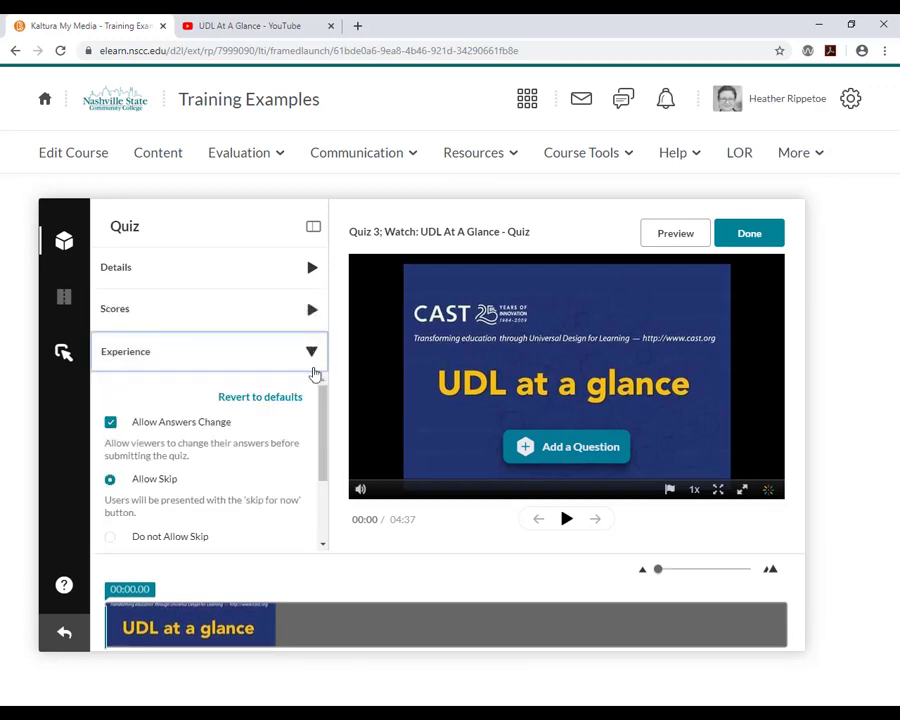
{"action": "left_click_drag", "start_coordinate": [321, 418], "coordinate": [322, 433]}
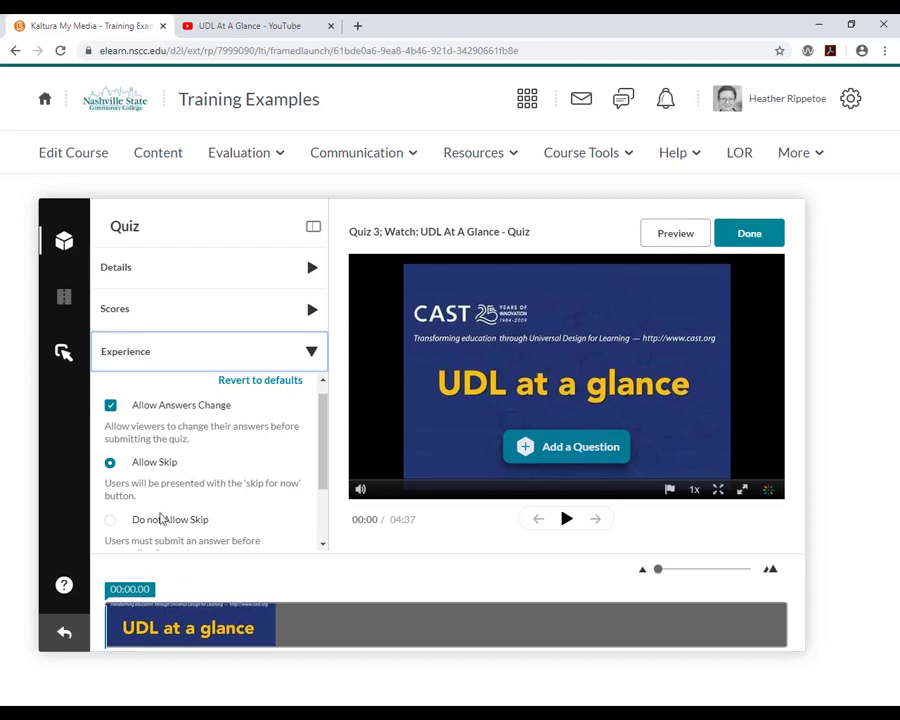
{"action": "left_click_drag", "start_coordinate": [323, 458], "coordinate": [306, 504]}
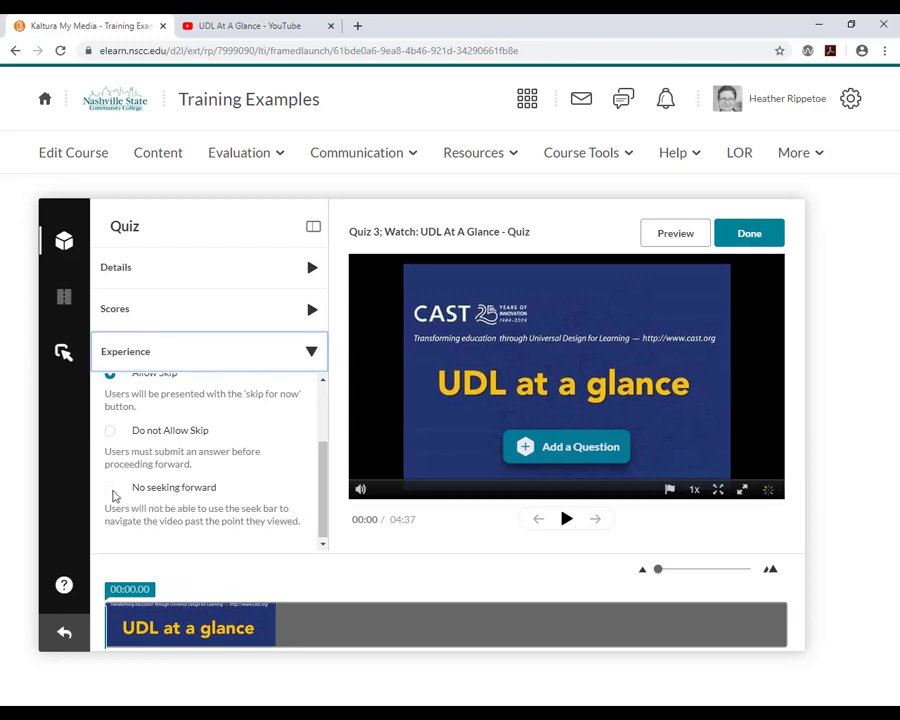
{"action": "left_click", "coordinate": [115, 496]}
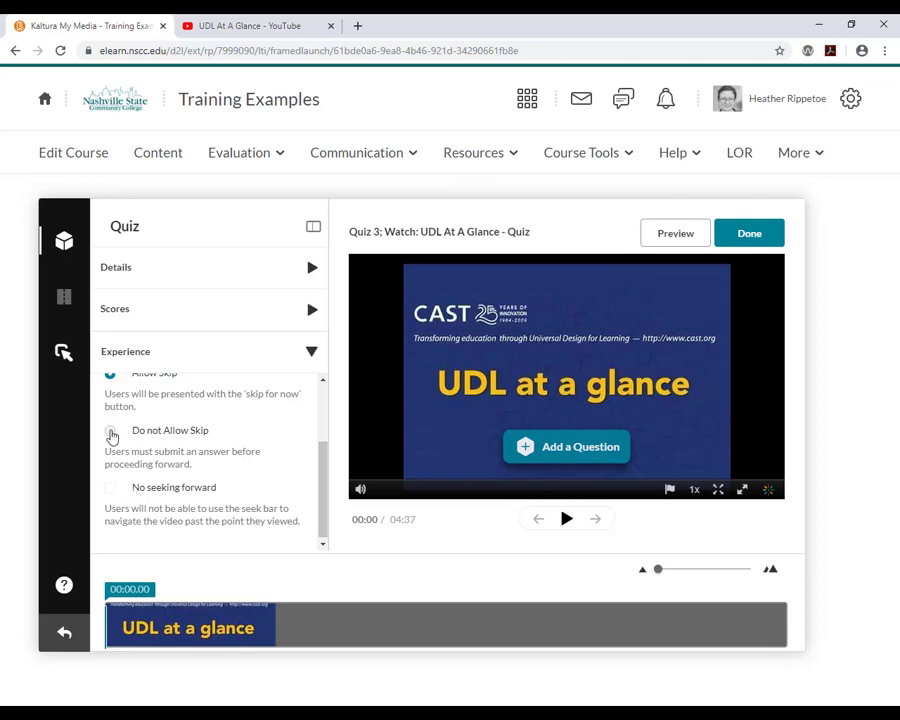
{"action": "left_click", "coordinate": [110, 434]}
{"action": "left_click", "coordinate": [110, 489]}
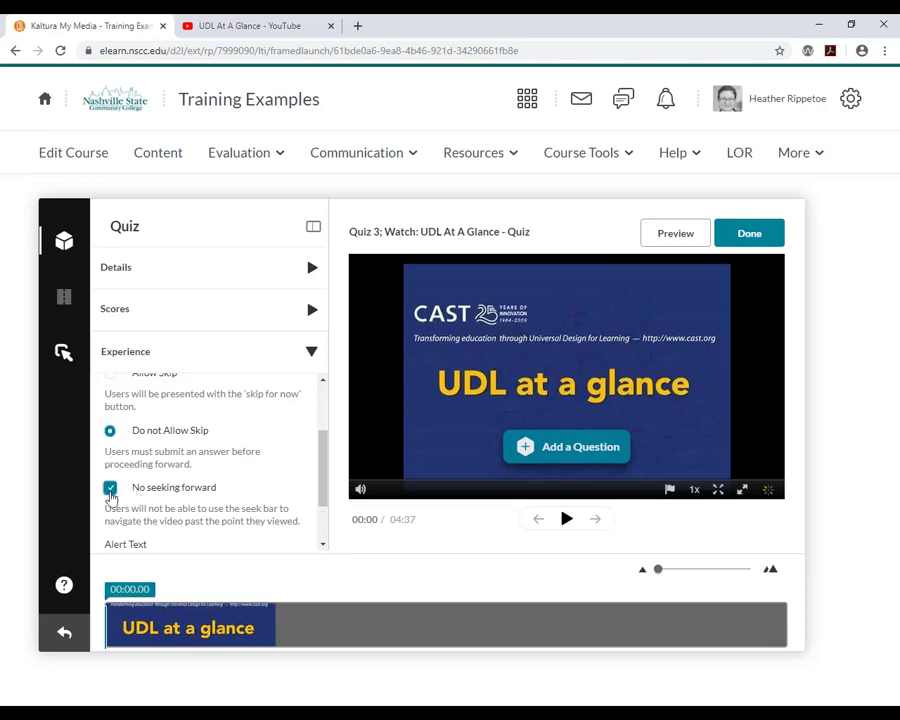
{"action": "scroll", "coordinate": [320, 480], "scroll_direction": "down", "scroll_amount": 1}
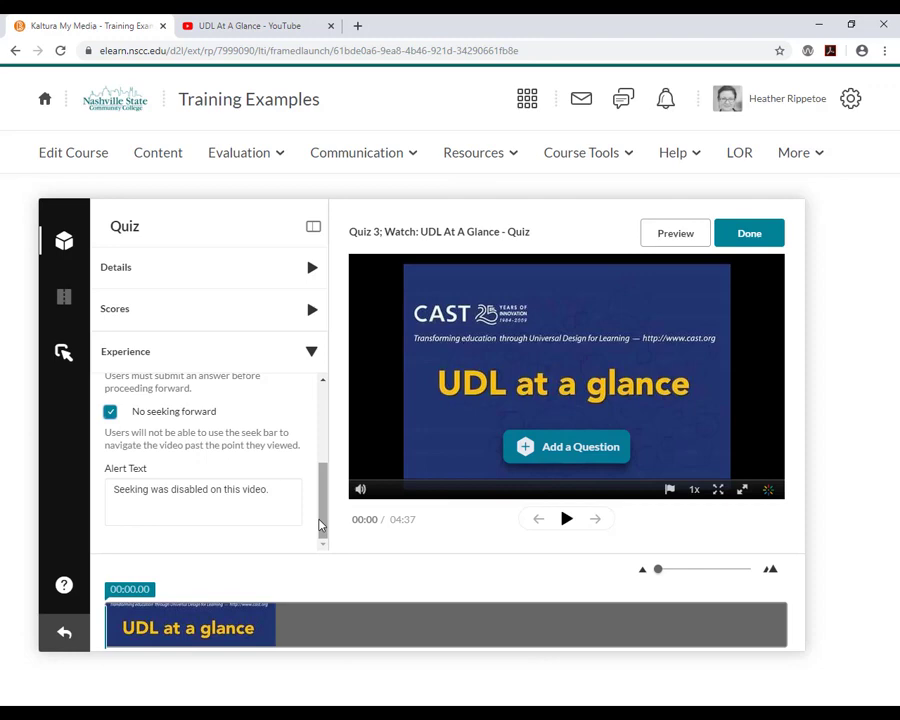
{"action": "left_click", "coordinate": [313, 352]}
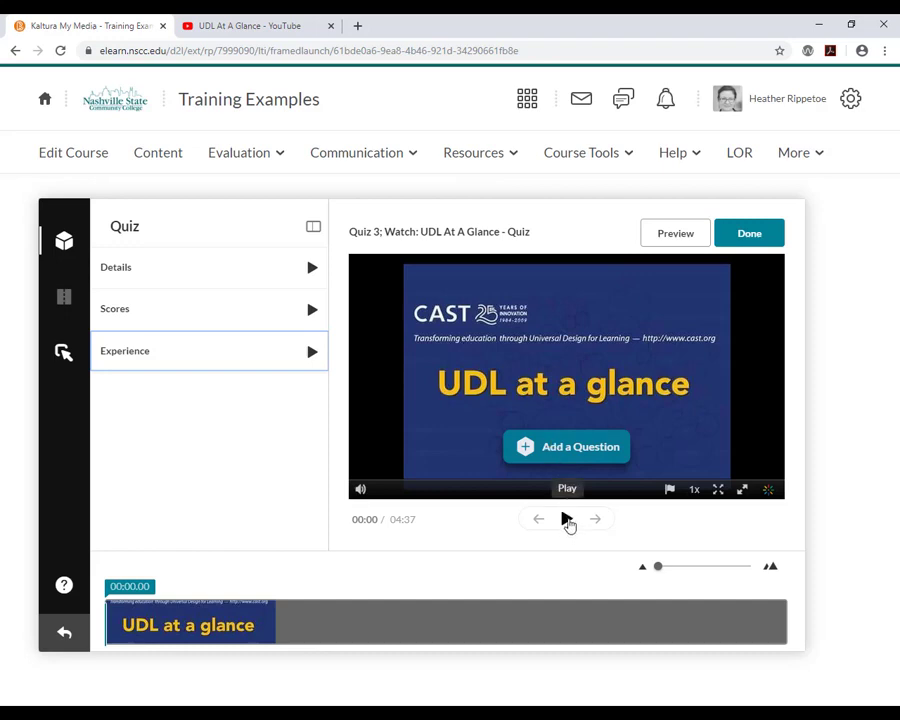
Step: Add a Reflection Point to the quiz video at about 00:11 on the timeline
{"action": "left_click", "coordinate": [567, 521]}
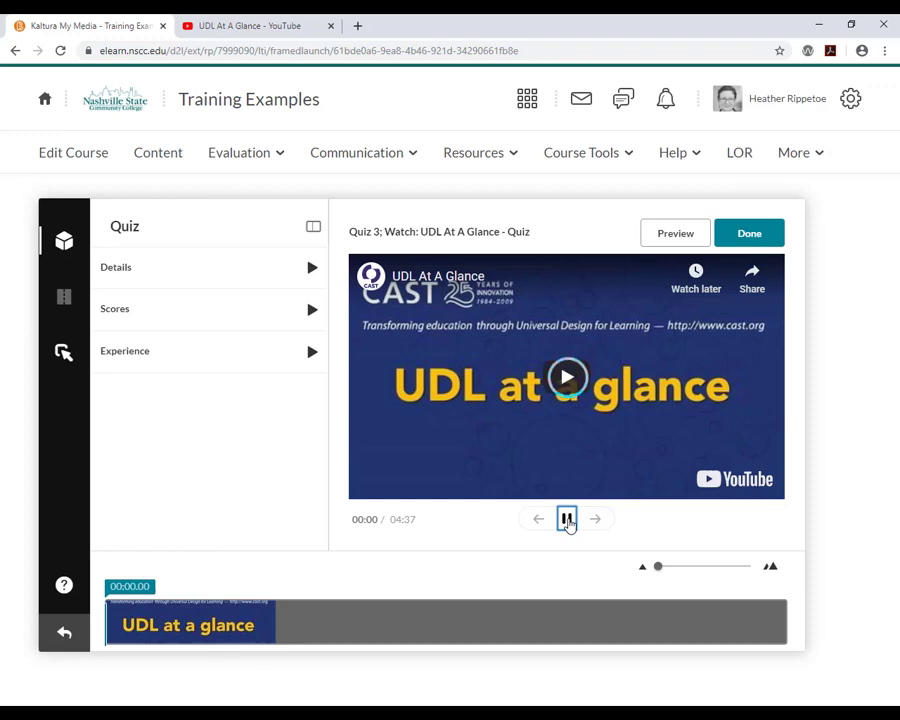
{"action": "left_click", "coordinate": [567, 520]}
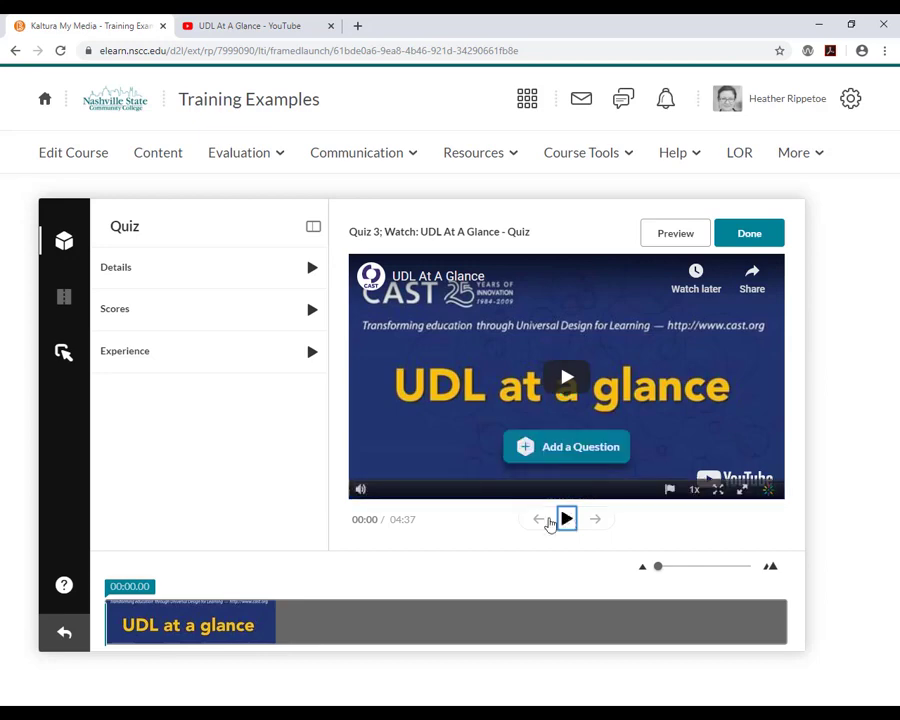
{"action": "left_click_drag", "start_coordinate": [105, 606], "coordinate": [133, 606]}
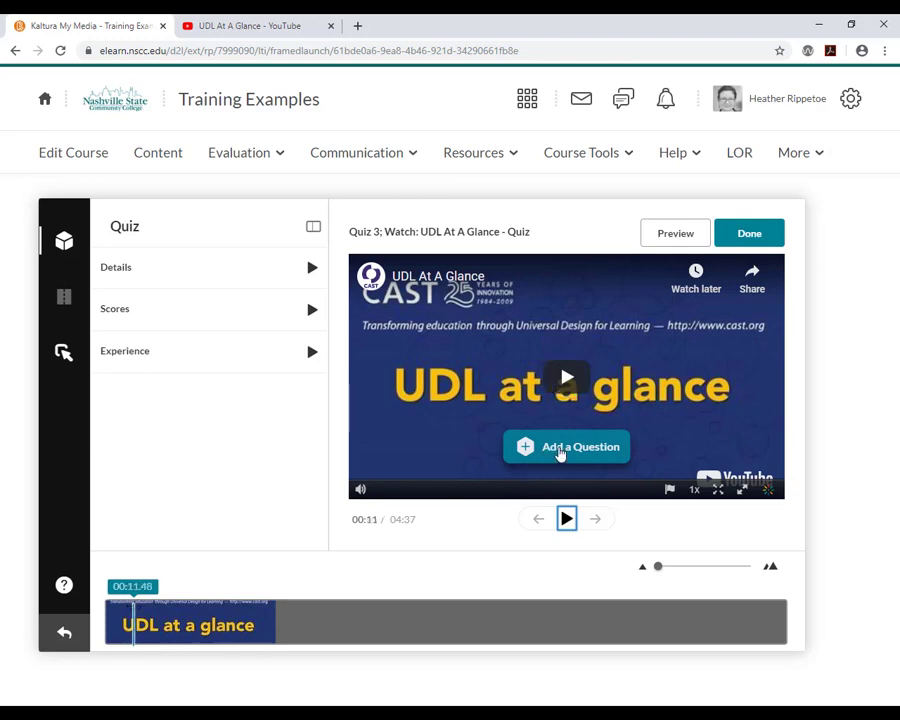
{"action": "left_click", "coordinate": [558, 450]}
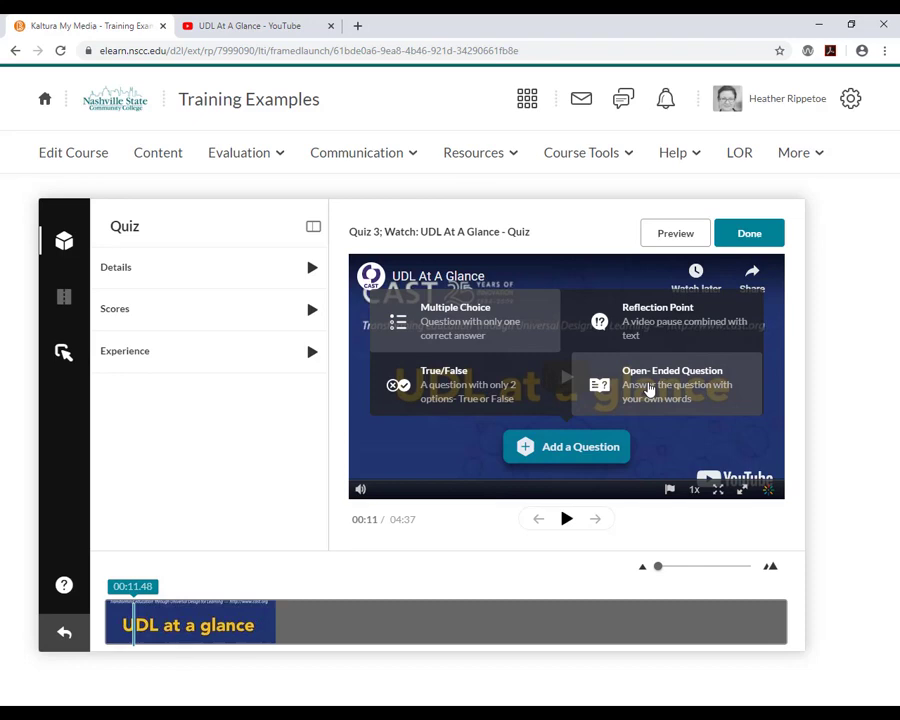
{"action": "left_click", "coordinate": [668, 335]}
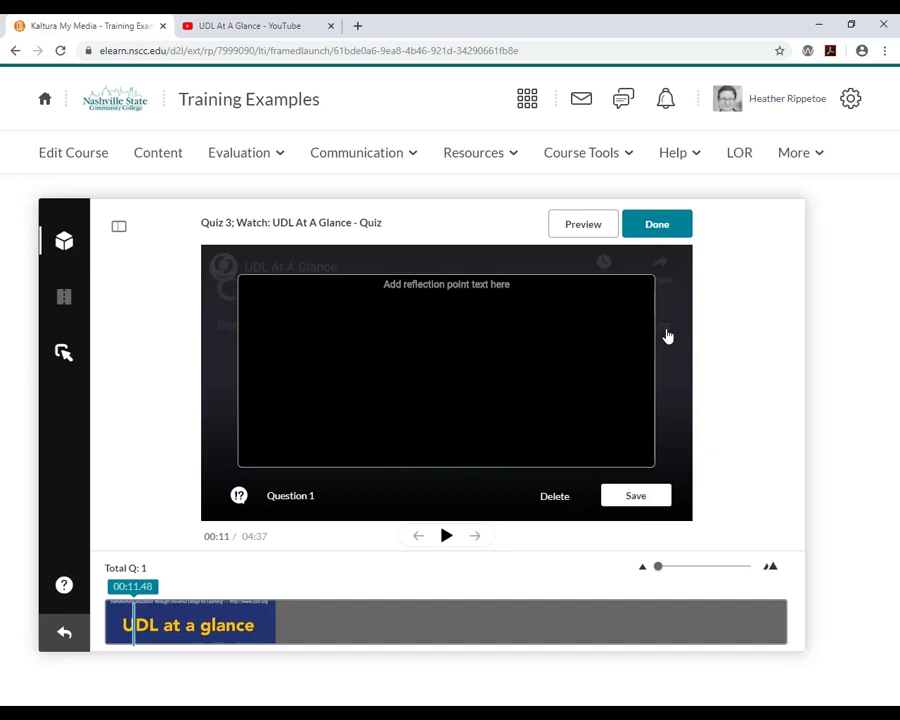
Step: Set the reflection point's text to "Consider how the example you just saw reflects the theory we read about for homework." and save it
{"action": "type", "text": "C"}
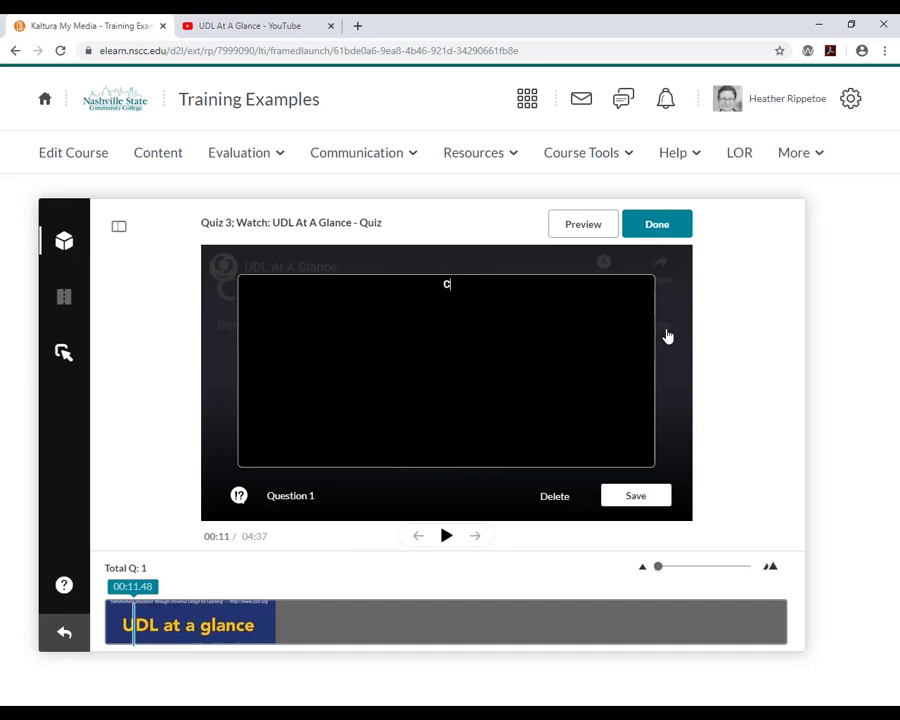
{"action": "type", "text": "onsider how th"}
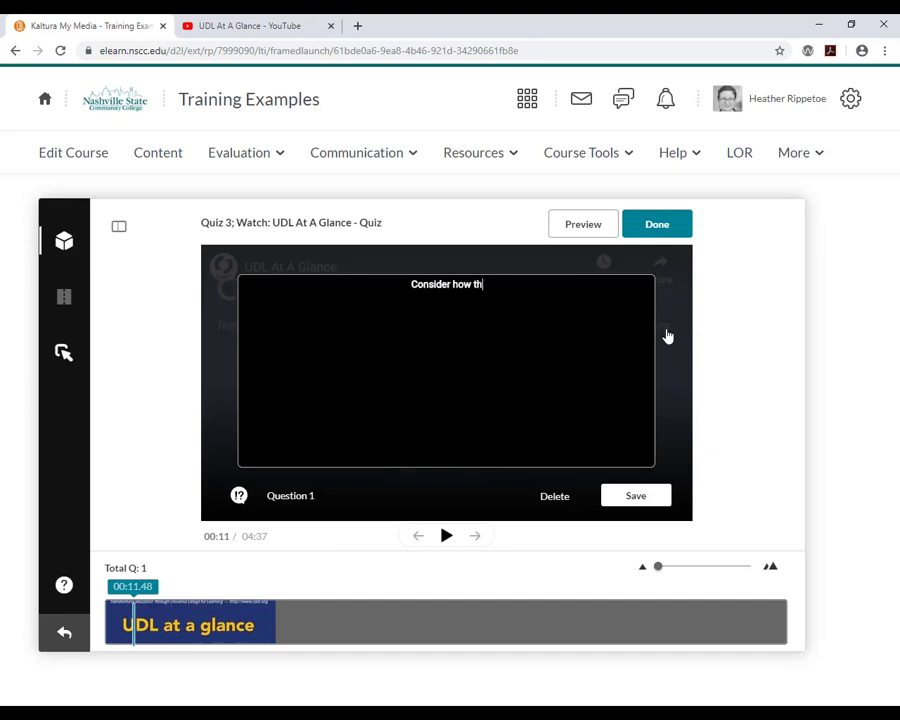
{"action": "type", "text": "e exampl"}
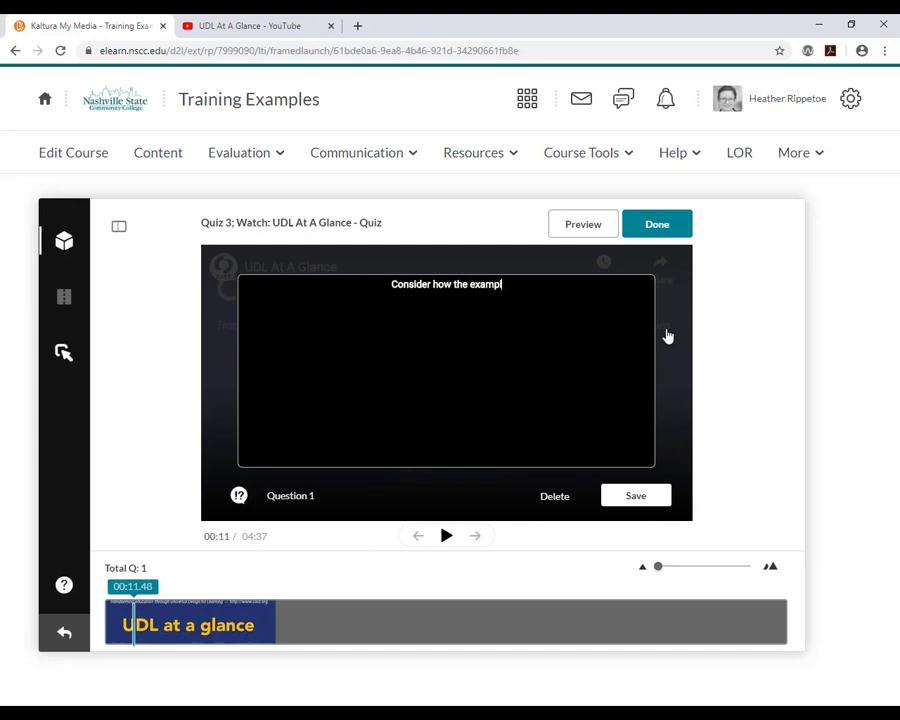
{"action": "type", "text": "e you just saw refle"}
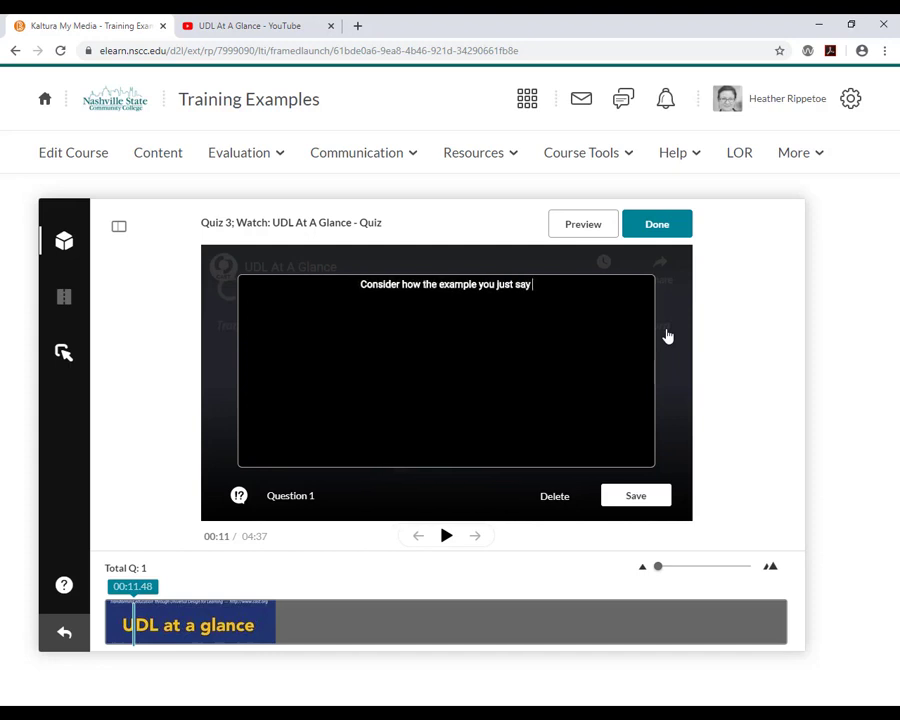
{"action": "type", "text": "cts"}
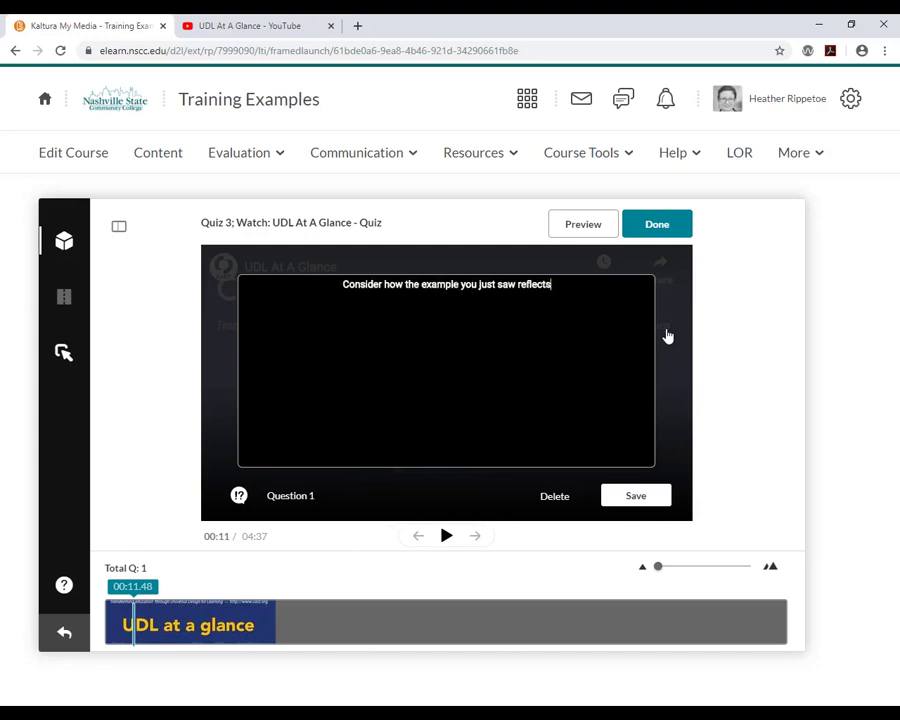
{"action": "type", "text": " the theory we "}
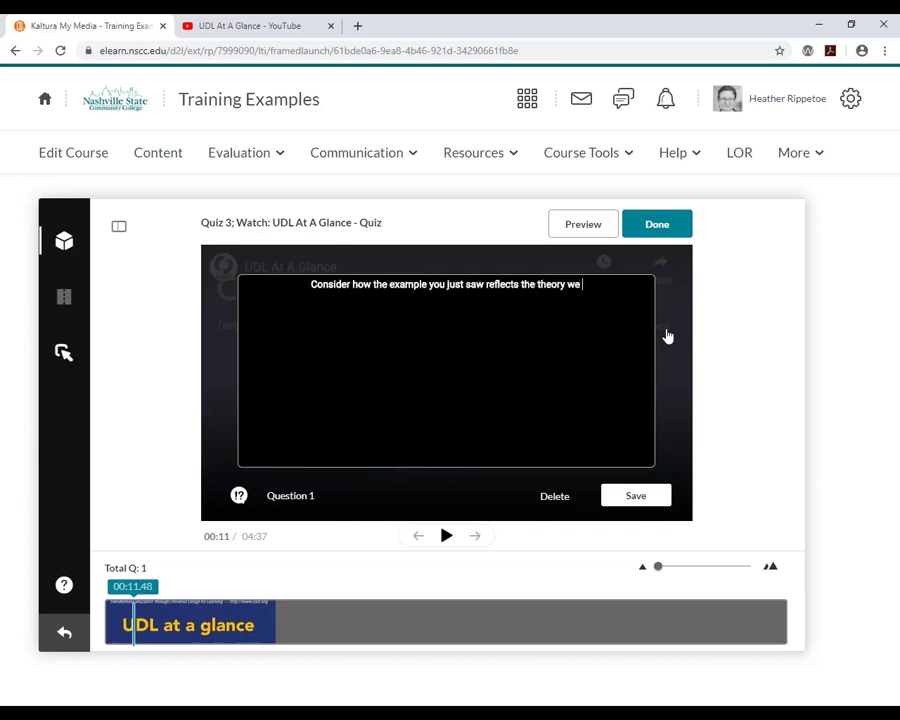
{"action": "type", "text": "read a"}
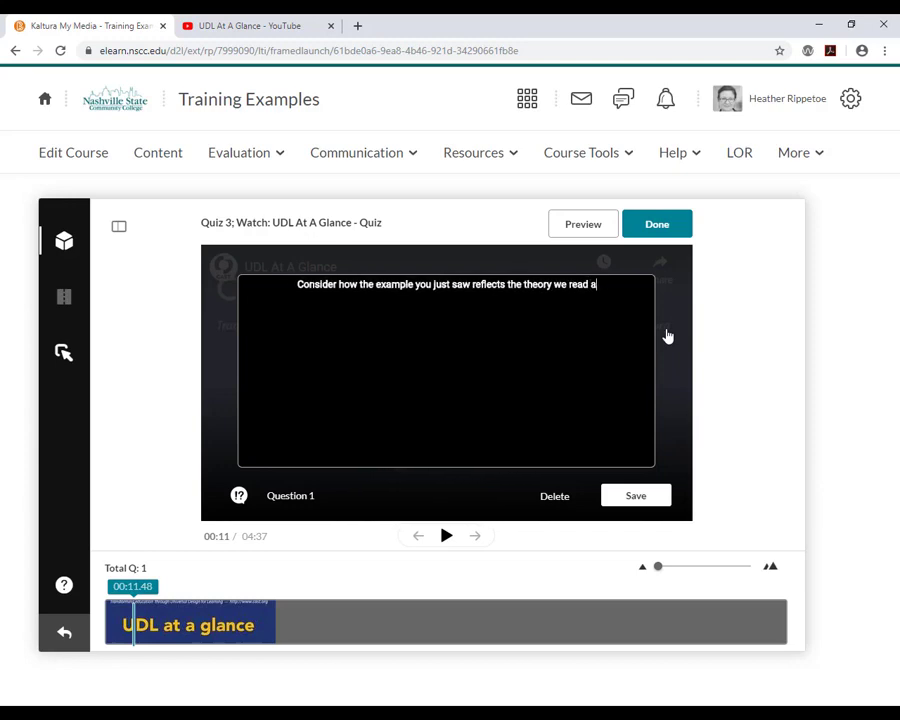
{"action": "type", "text": "bout for homework."}
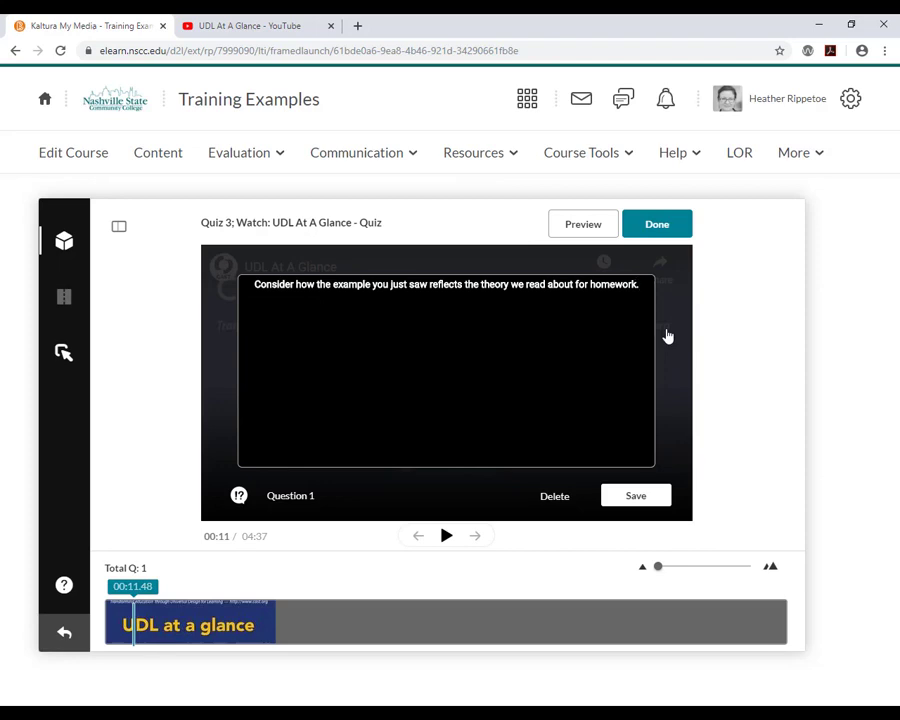
{"action": "left_click", "coordinate": [640, 495]}
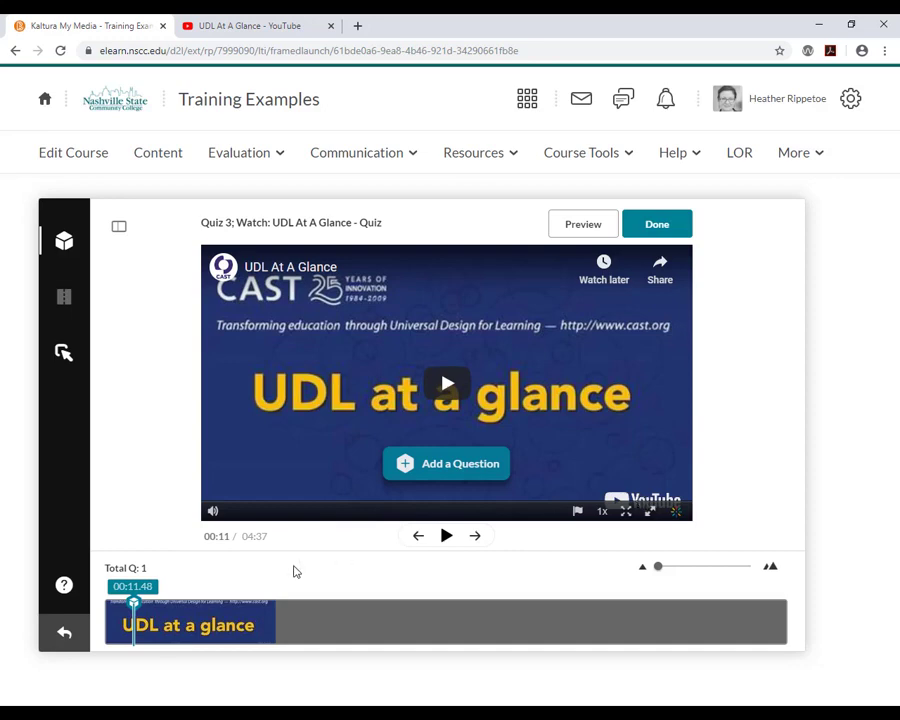
Step: Preview the quiz, view its welcome page in full screen, and close the preview
{"action": "mouse_move", "coordinate": [138, 612]}
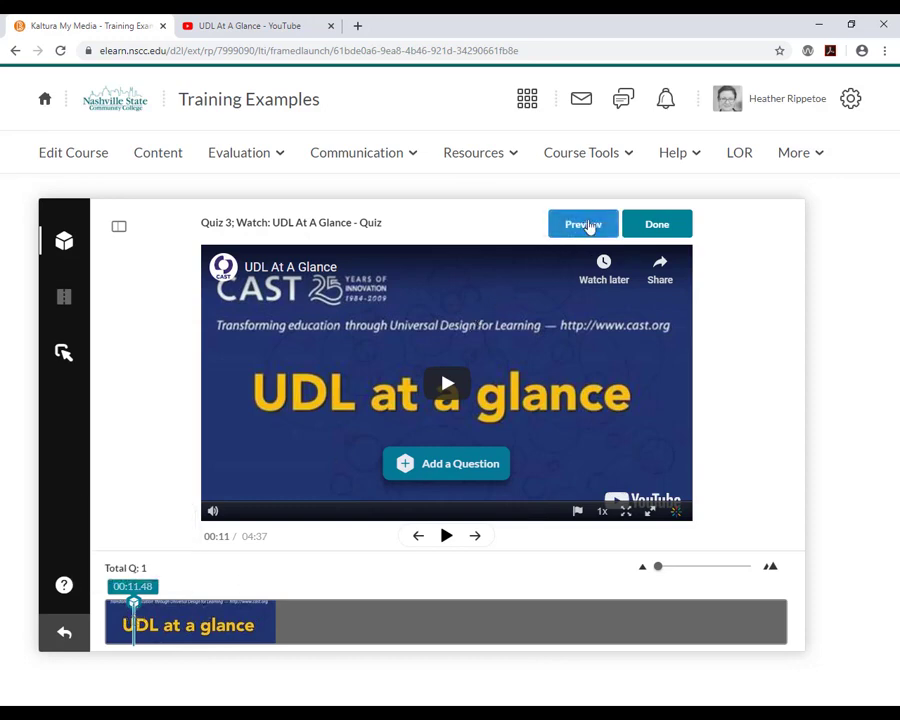
{"action": "left_click", "coordinate": [589, 226]}
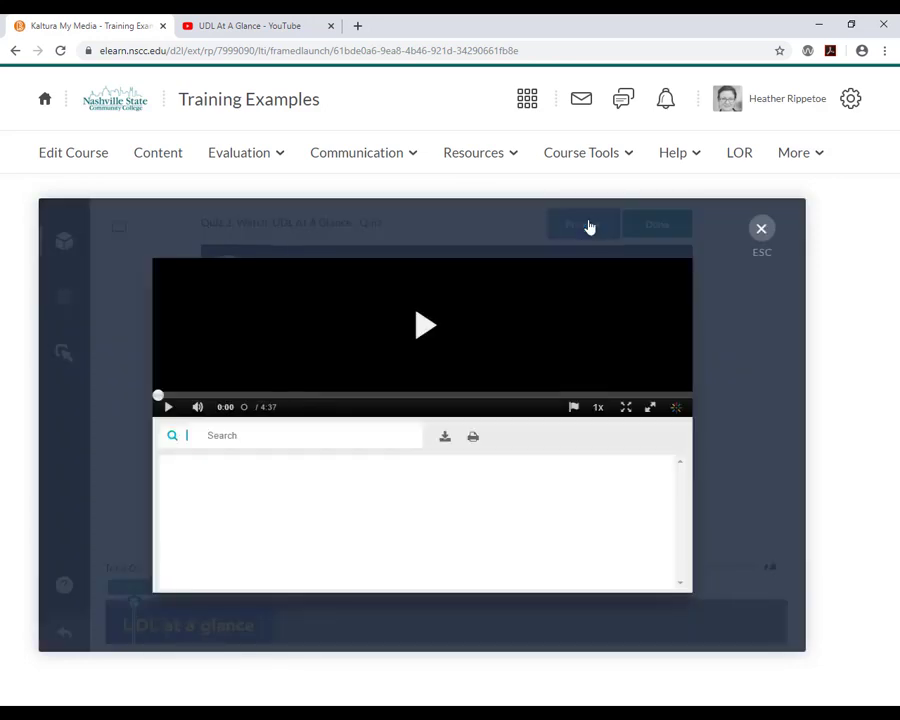
{"action": "left_click", "coordinate": [440, 377]}
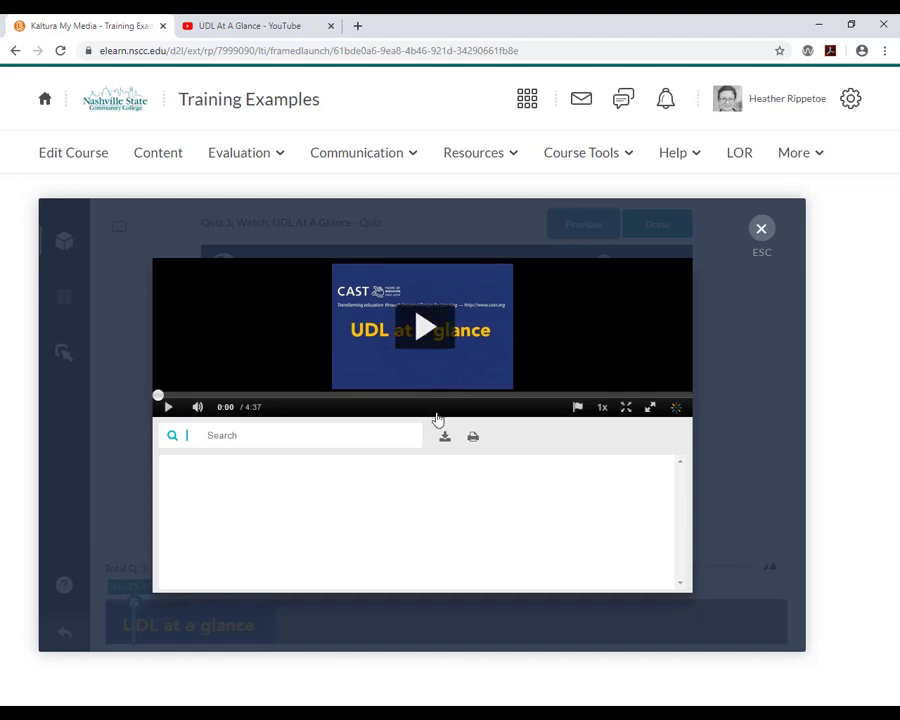
{"action": "left_click", "coordinate": [424, 334]}
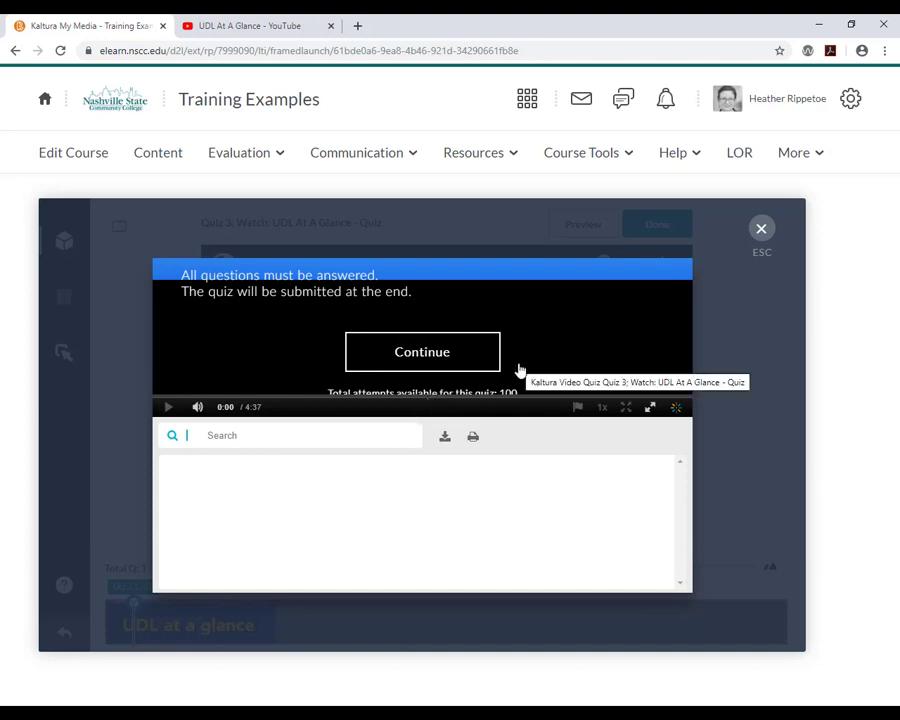
{"action": "left_click", "coordinate": [650, 407]}
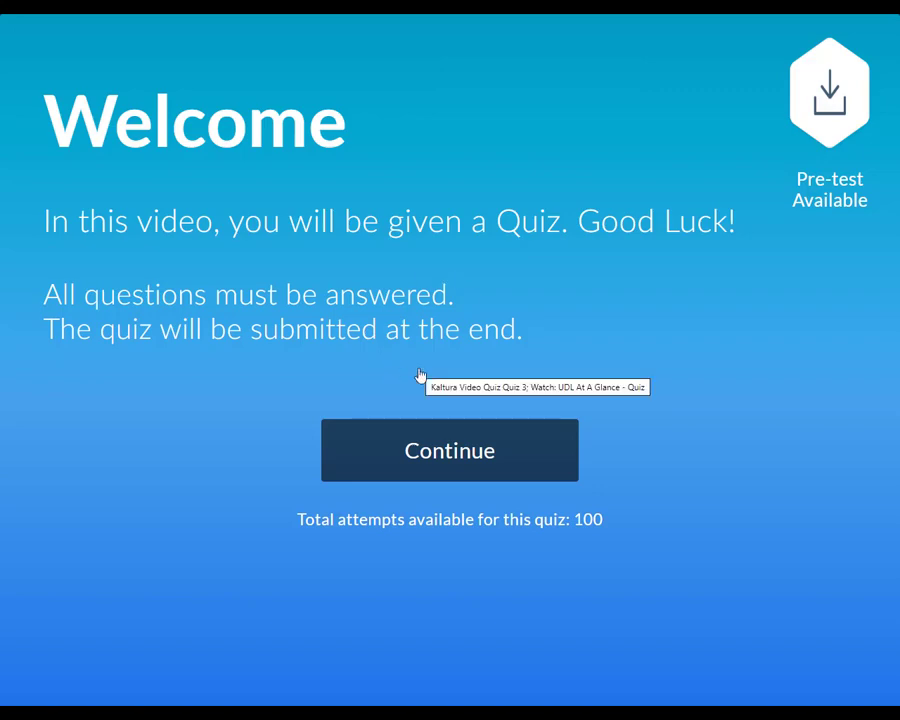
{"action": "key", "text": "Escape"}
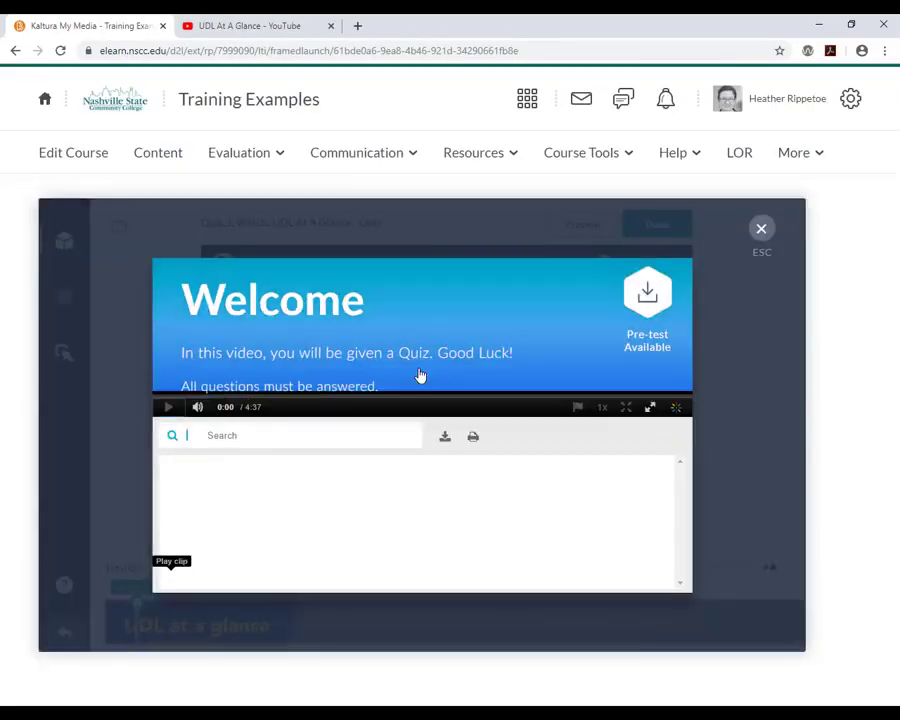
{"action": "left_click", "coordinate": [761, 228]}
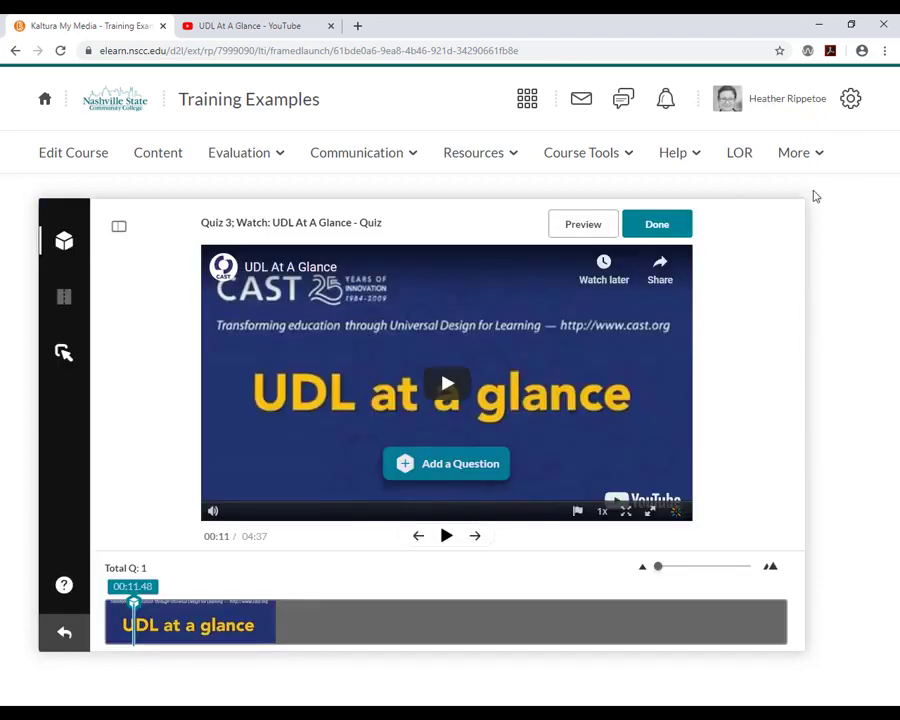
Step: Return to the course's Kaltura My Media library and start a new media upload
{"action": "left_click", "coordinate": [816, 160]}
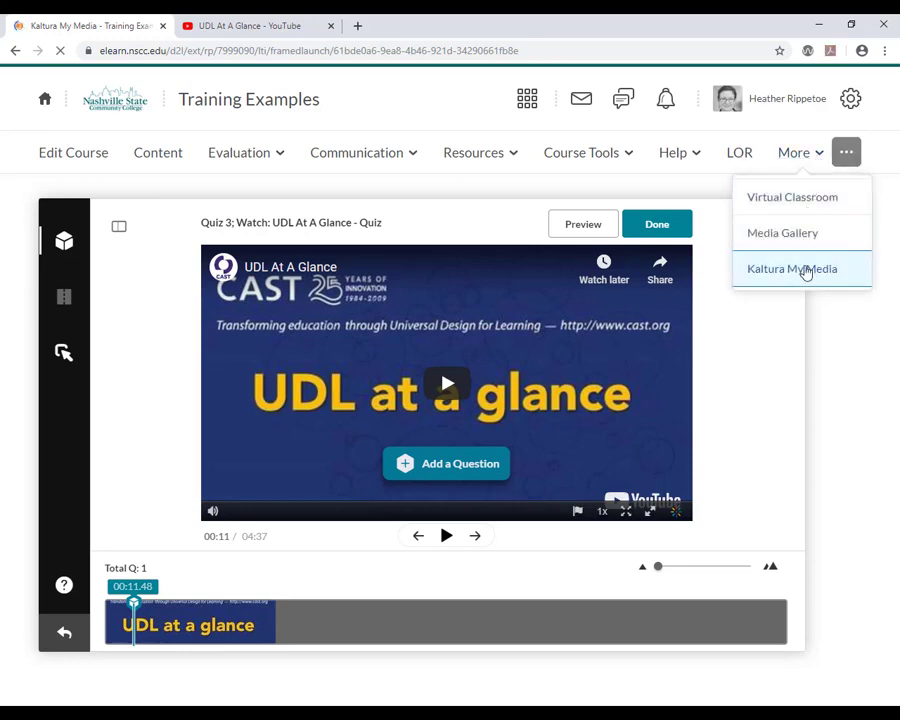
{"action": "left_click", "coordinate": [806, 270]}
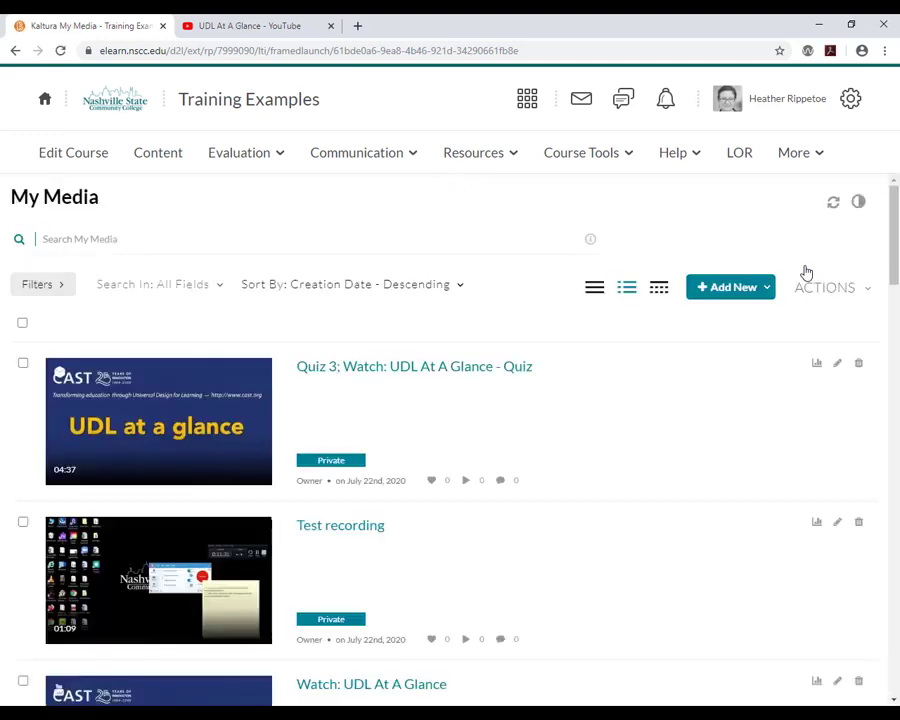
{"action": "left_click", "coordinate": [765, 290]}
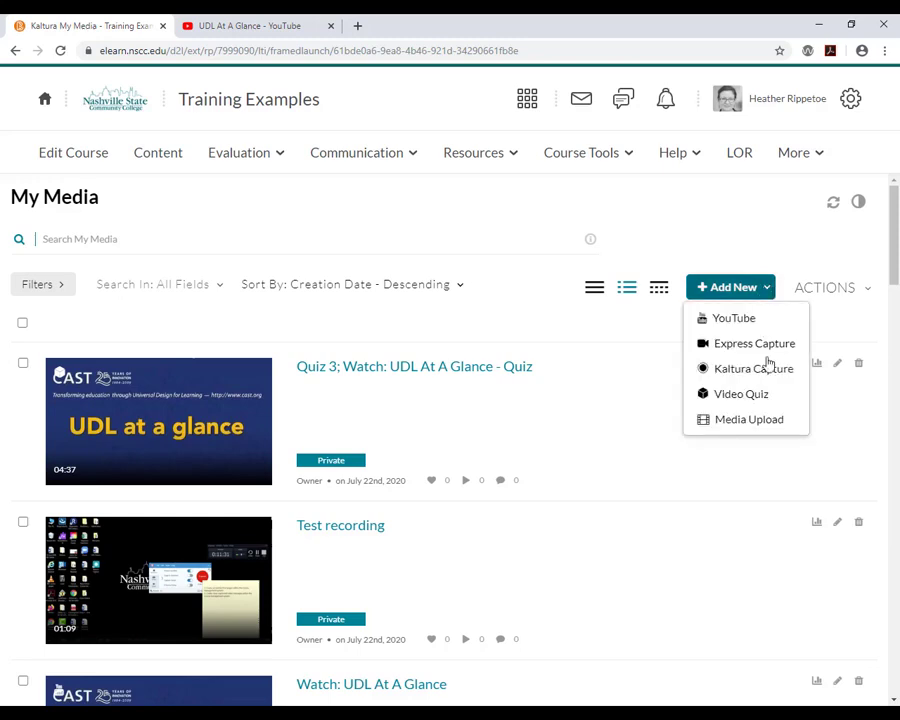
{"action": "left_click", "coordinate": [774, 425]}
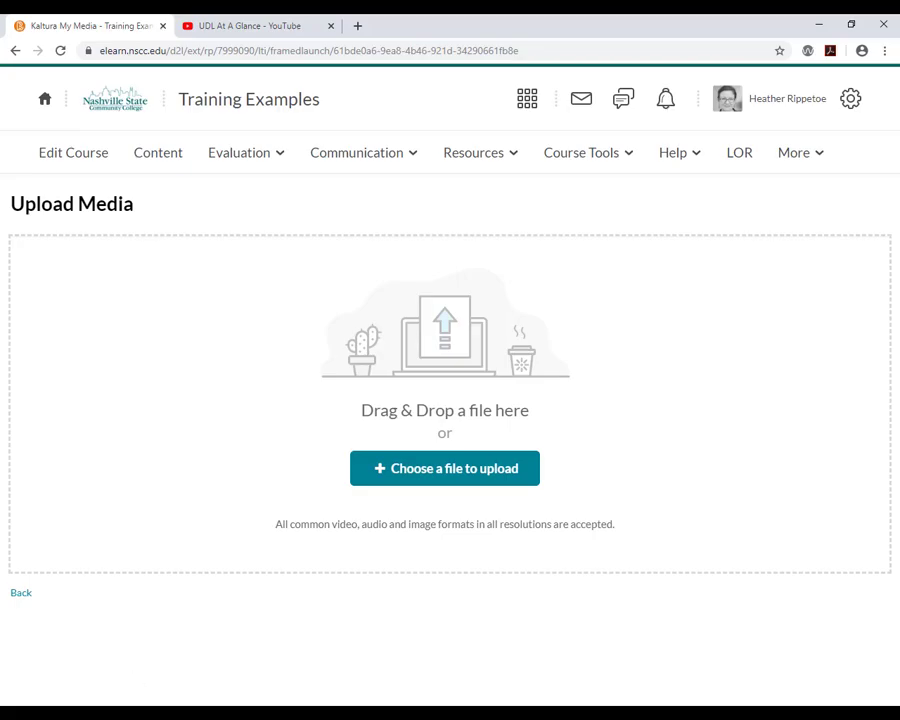
Step: Switch to the Introduction to Kaltura presentation in PowerPoint and view slide 13, "Adding Kaltura Media to Your Course"
{"action": "key", "text": "alt+Tab"}
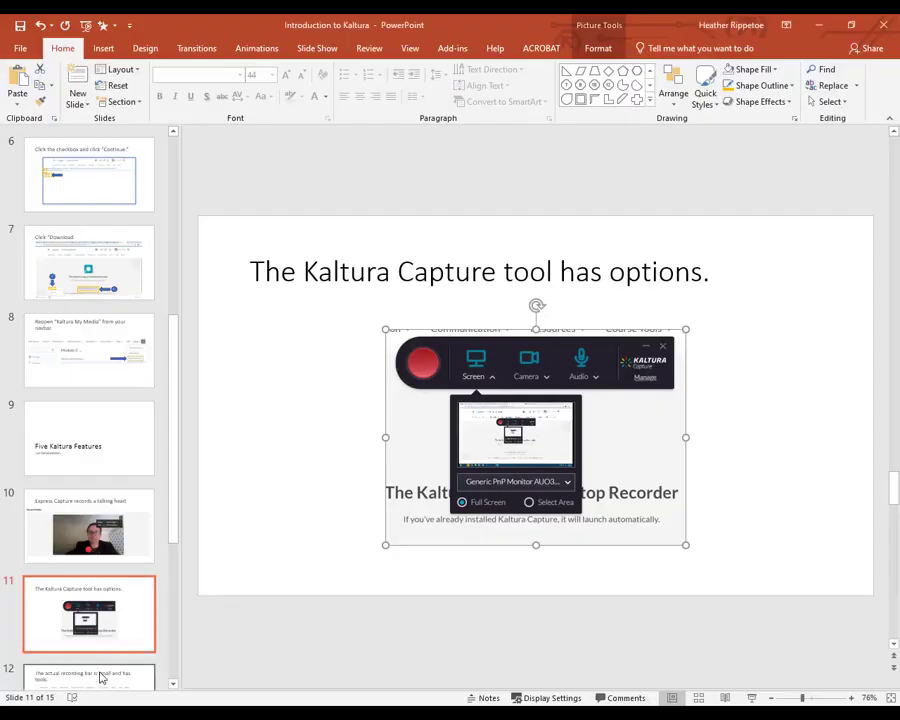
{"action": "key", "text": "Down"}
{"action": "key", "text": "Down"}
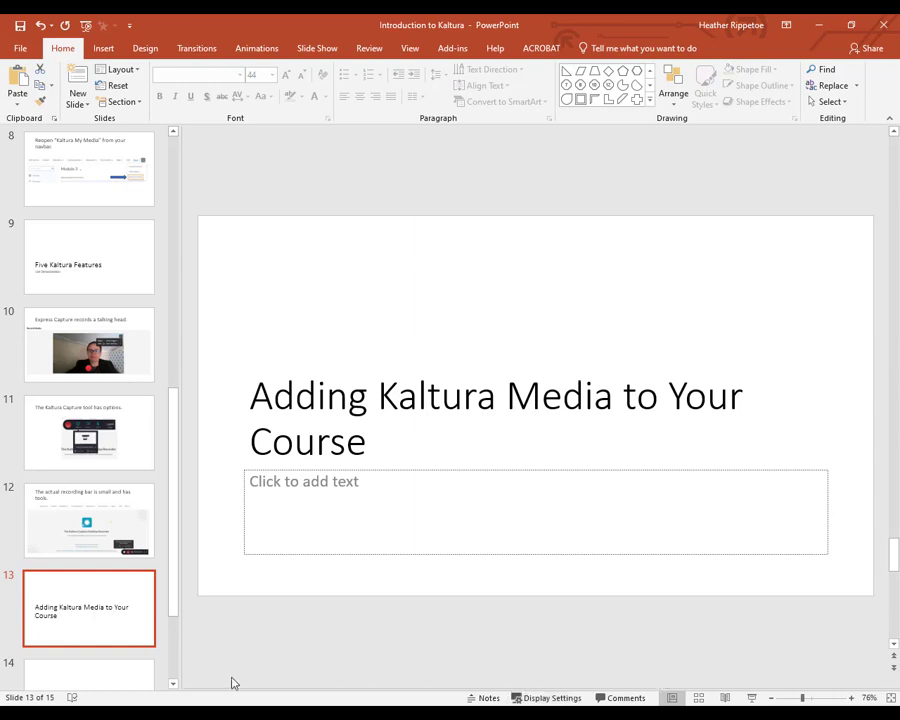
{"action": "left_click", "coordinate": [120, 630]}
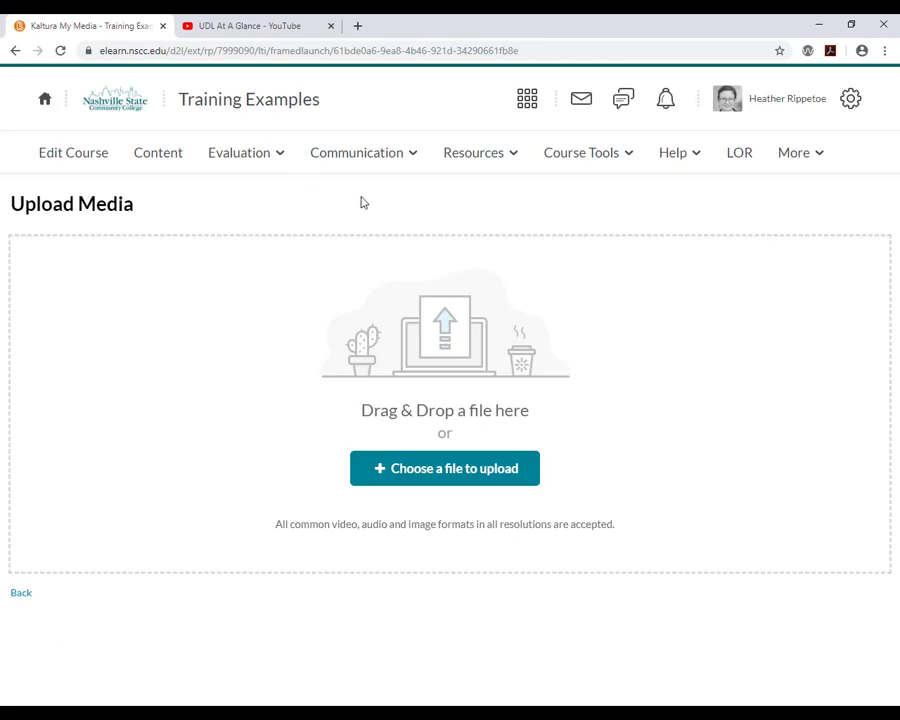
Step: Add the Kaltura video quiz "Quiz 3; Watch: UDL At A Glance - Quiz" to Module 3 in the course content as an existing activity
{"action": "left_click", "coordinate": [177, 156]}
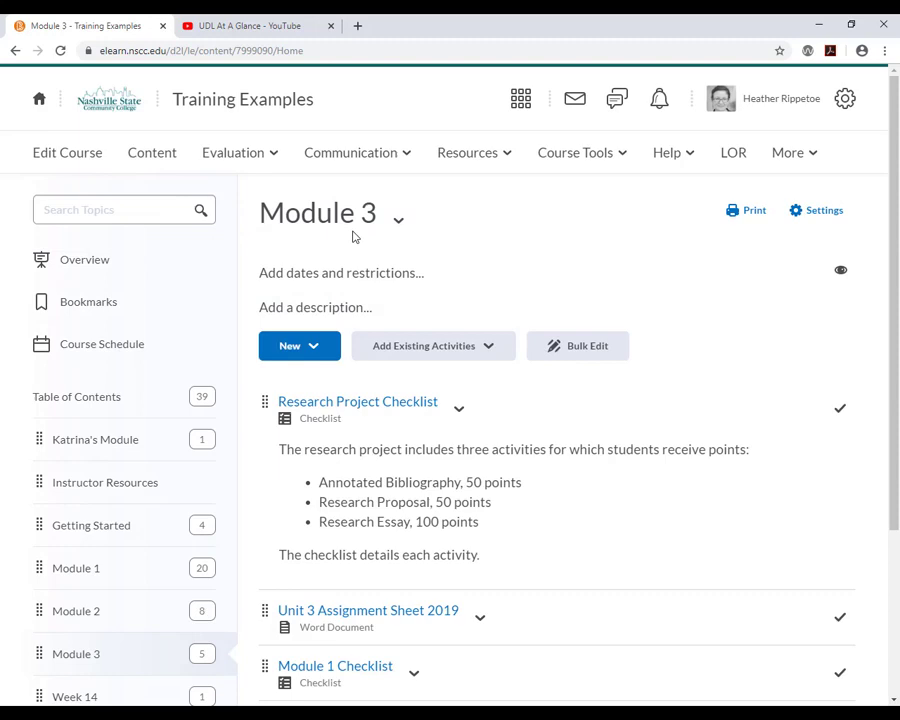
{"action": "left_click", "coordinate": [312, 349]}
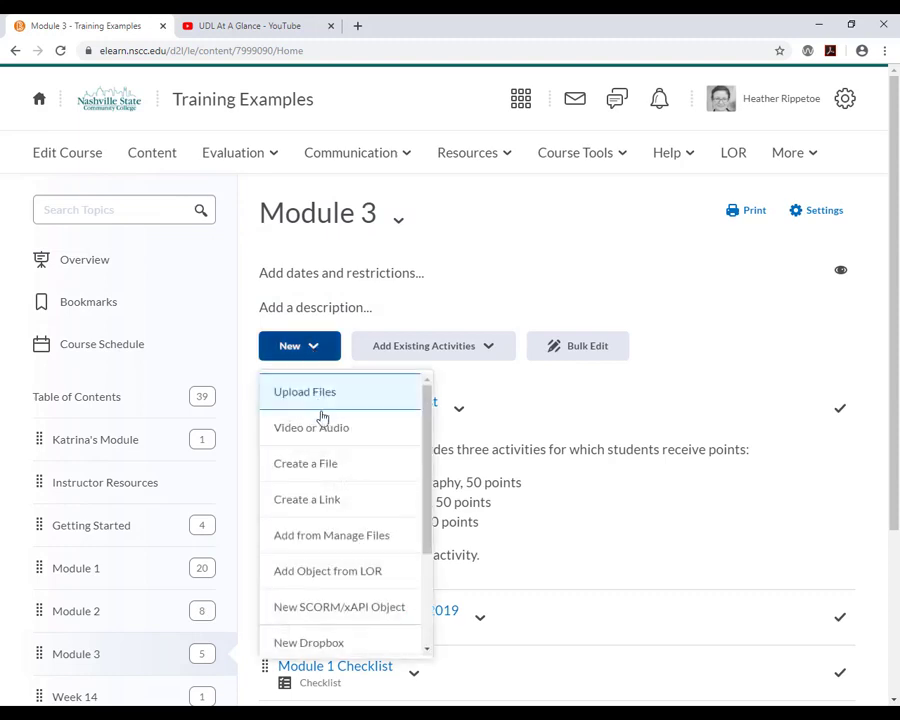
{"action": "left_click", "coordinate": [467, 272]}
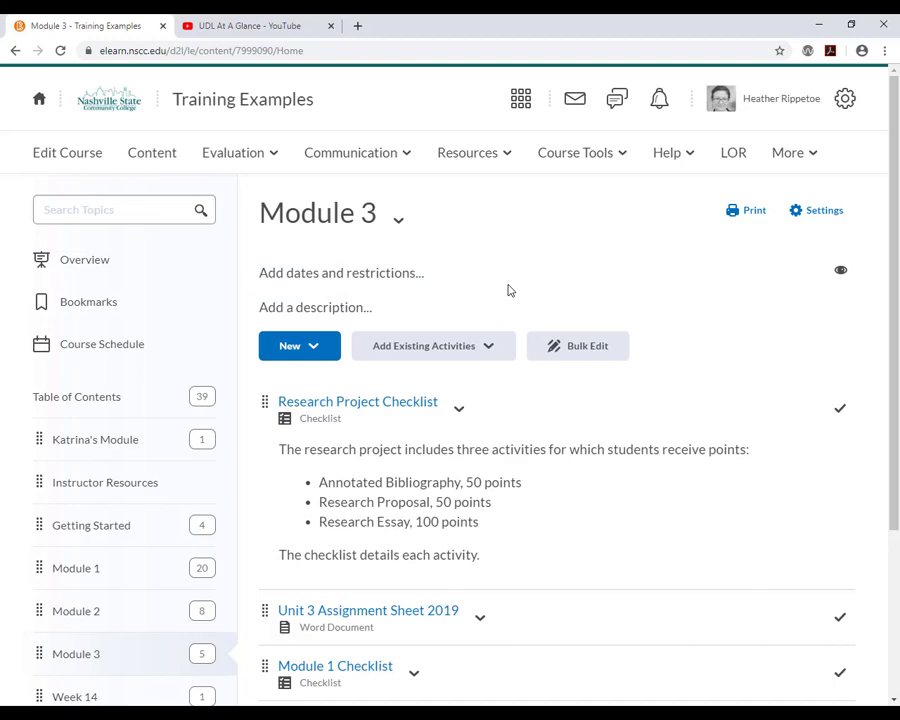
{"action": "left_click", "coordinate": [487, 352]}
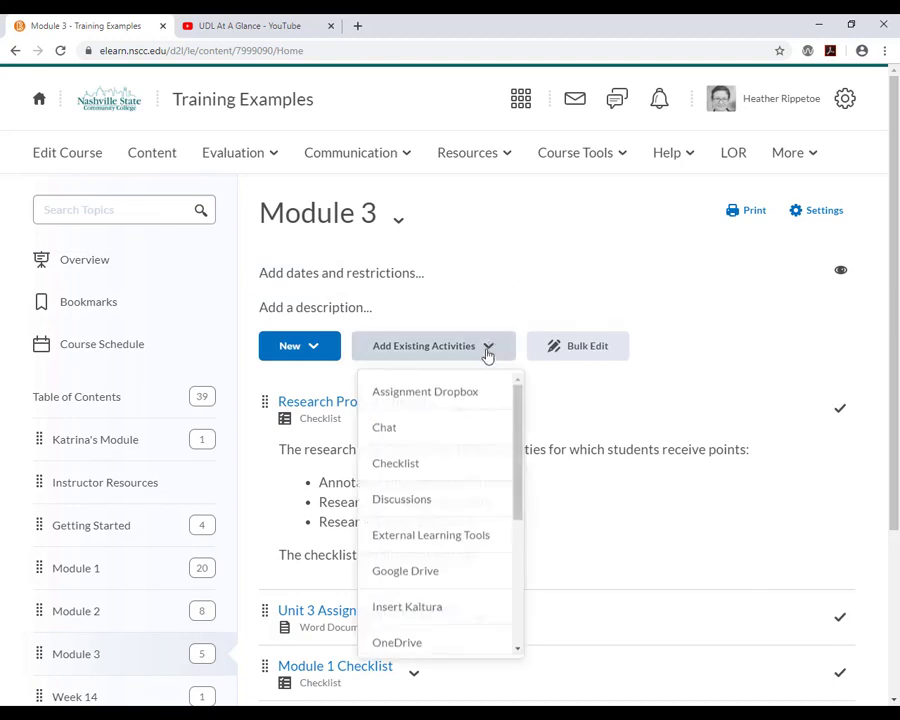
{"action": "left_click", "coordinate": [440, 606]}
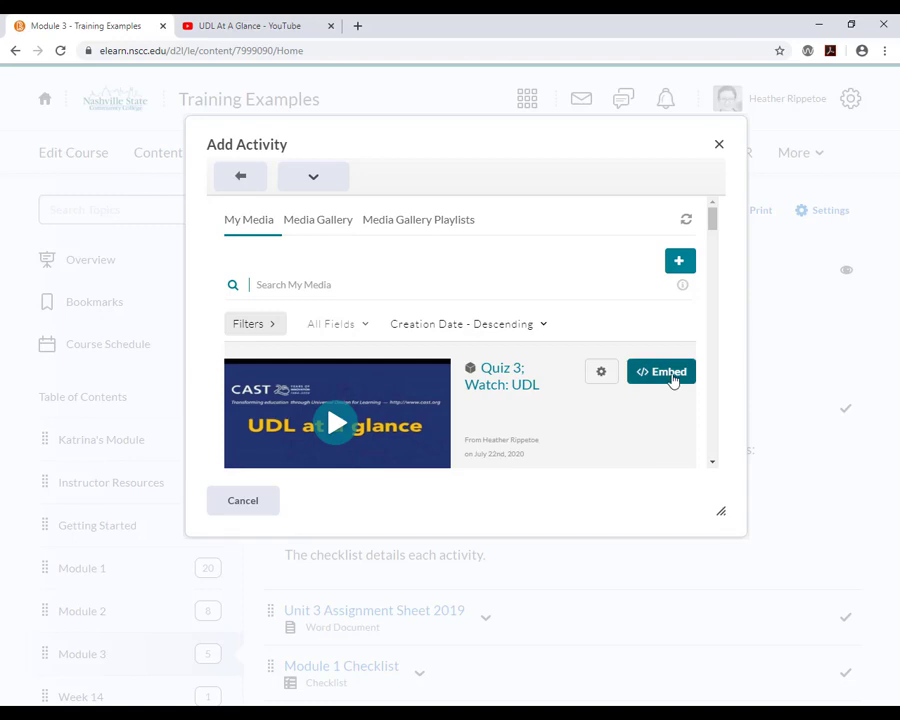
{"action": "left_click", "coordinate": [673, 380]}
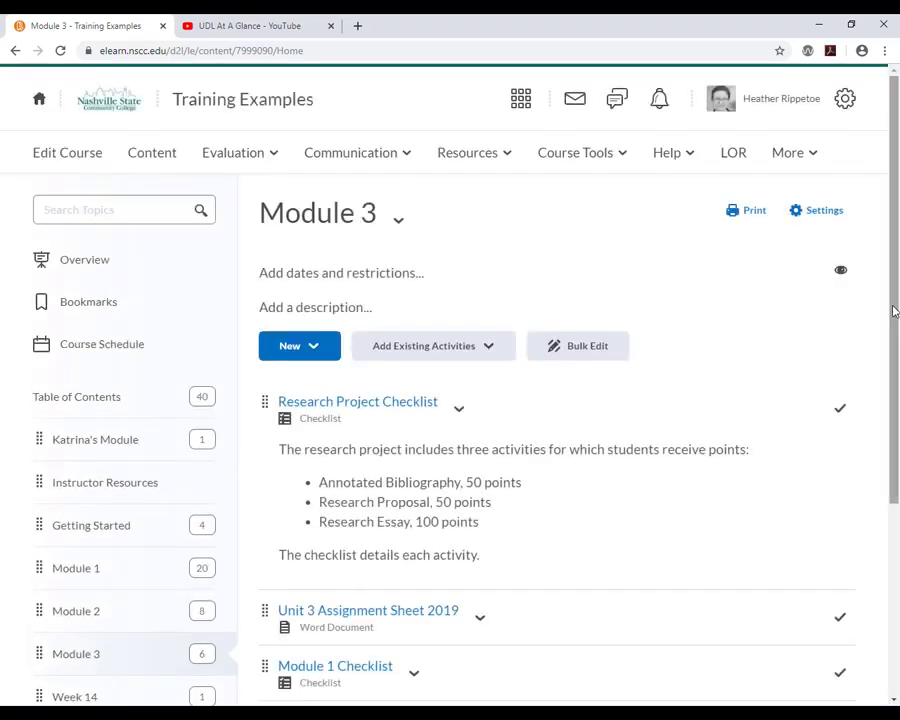
Step: Open the new Quiz 3 topic at the end of Module 3 and view its activity details
{"action": "left_click_drag", "start_coordinate": [894, 311], "coordinate": [864, 511]}
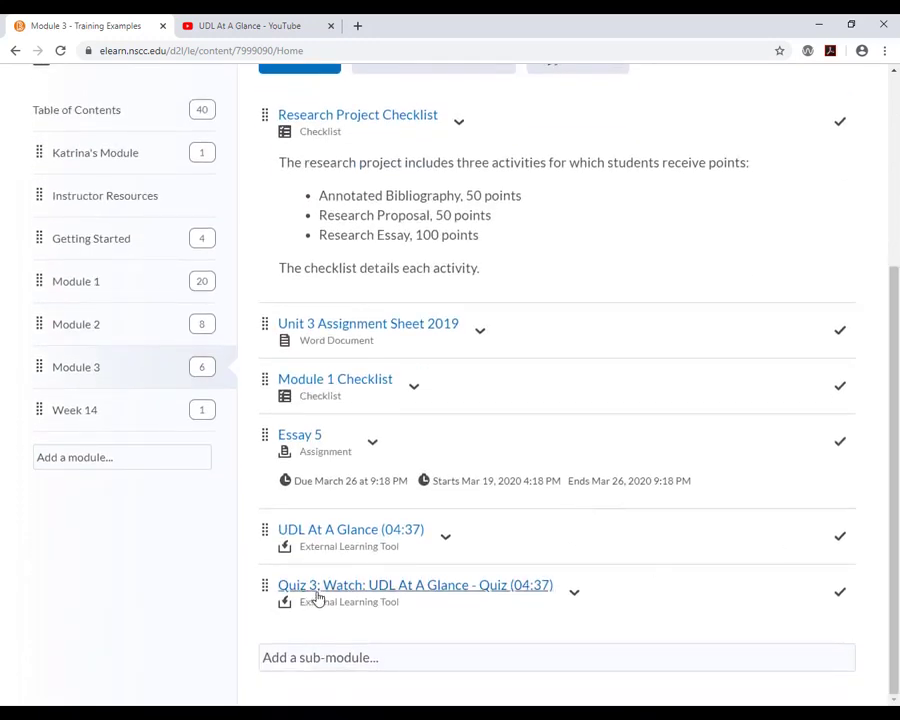
{"action": "left_click", "coordinate": [487, 592]}
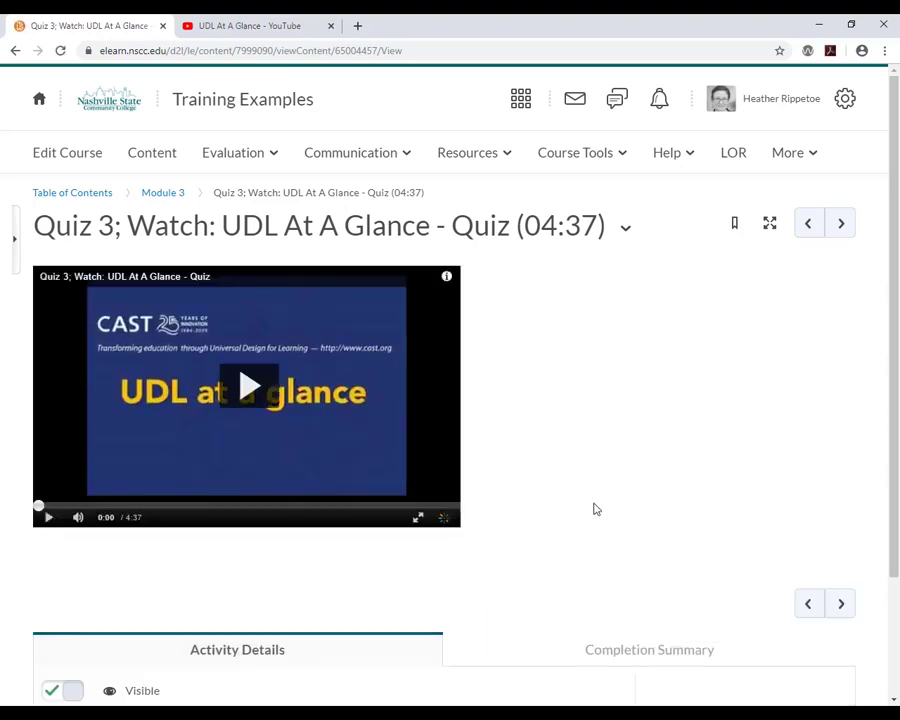
{"action": "left_click_drag", "start_coordinate": [893, 300], "coordinate": [856, 461]}
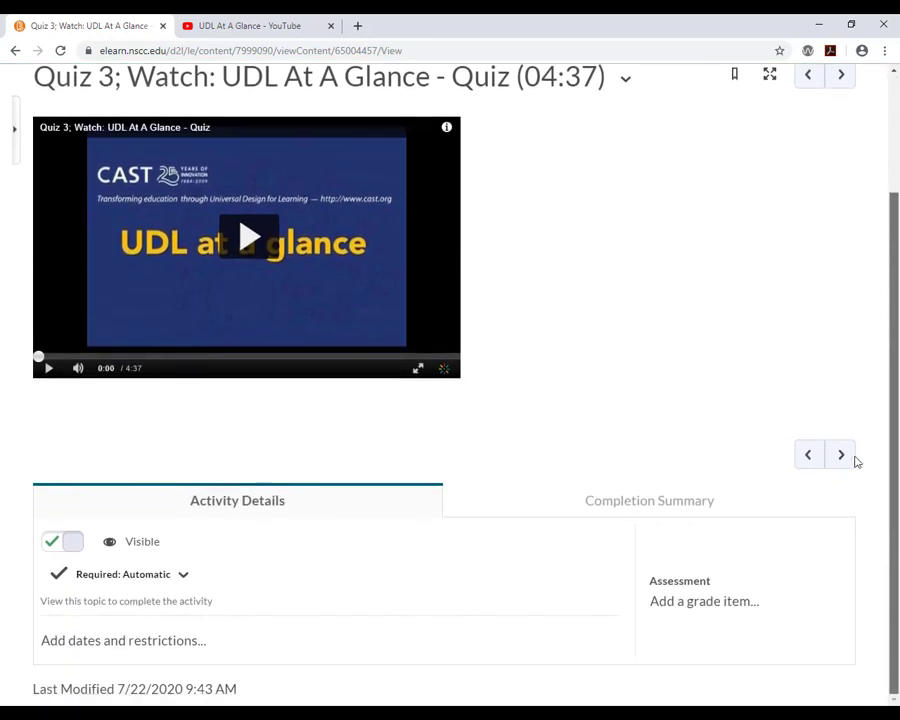
Step: Examine the quiz topic's assessment options, including the existing grade items and the new grade item form, and cancel the form
{"action": "left_click", "coordinate": [664, 605]}
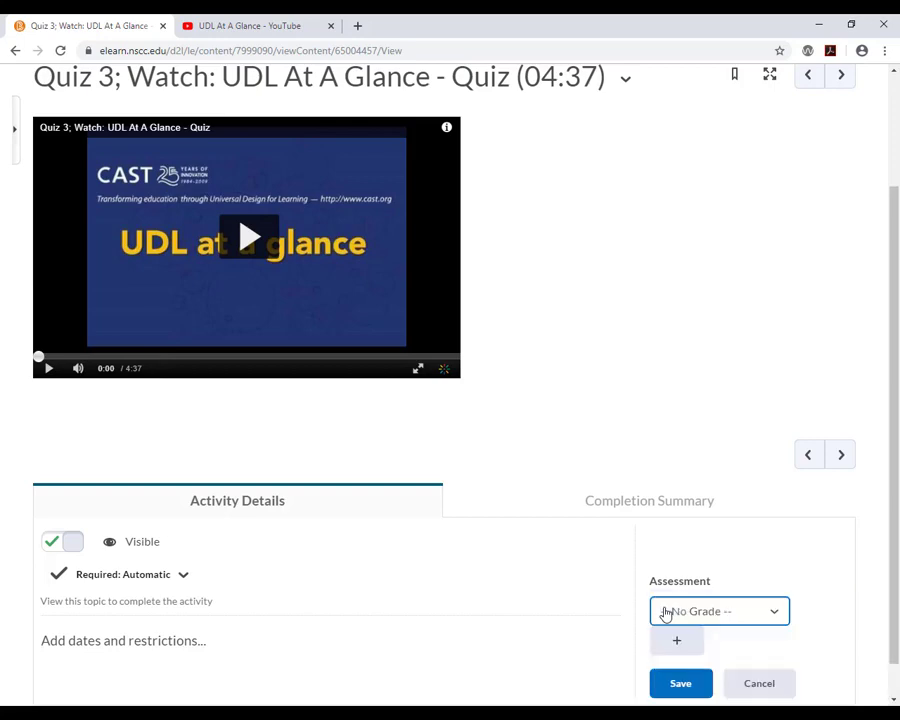
{"action": "left_click", "coordinate": [775, 614]}
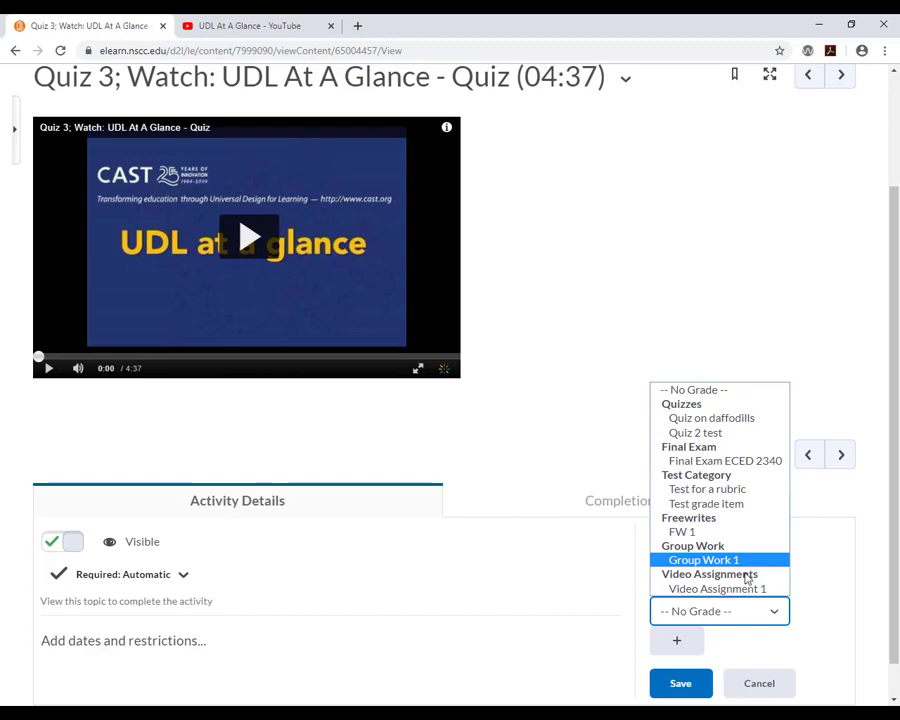
{"action": "left_click", "coordinate": [804, 588]}
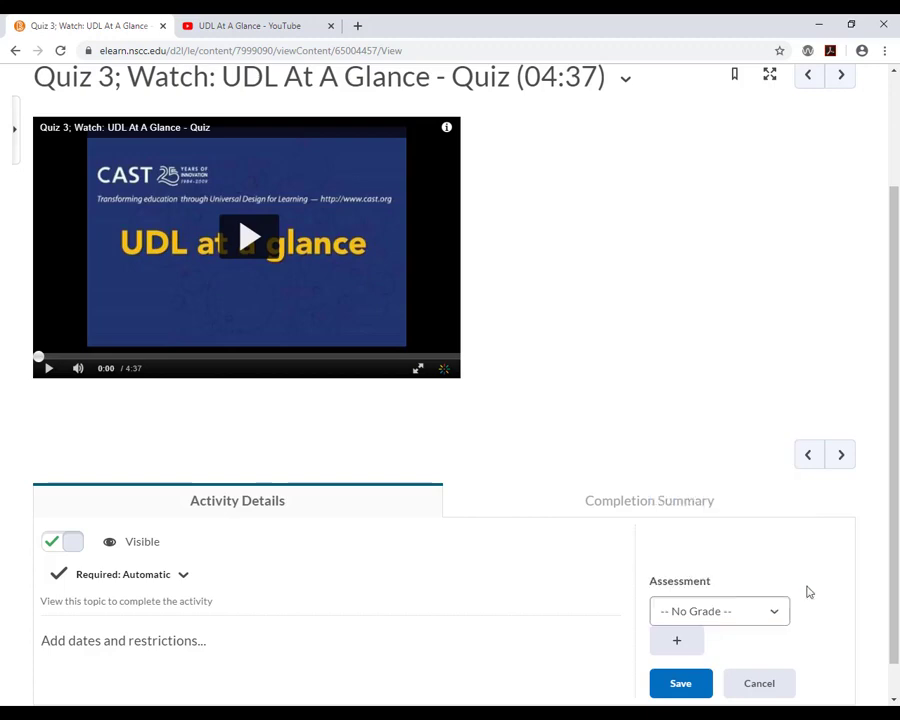
{"action": "left_click", "coordinate": [685, 645]}
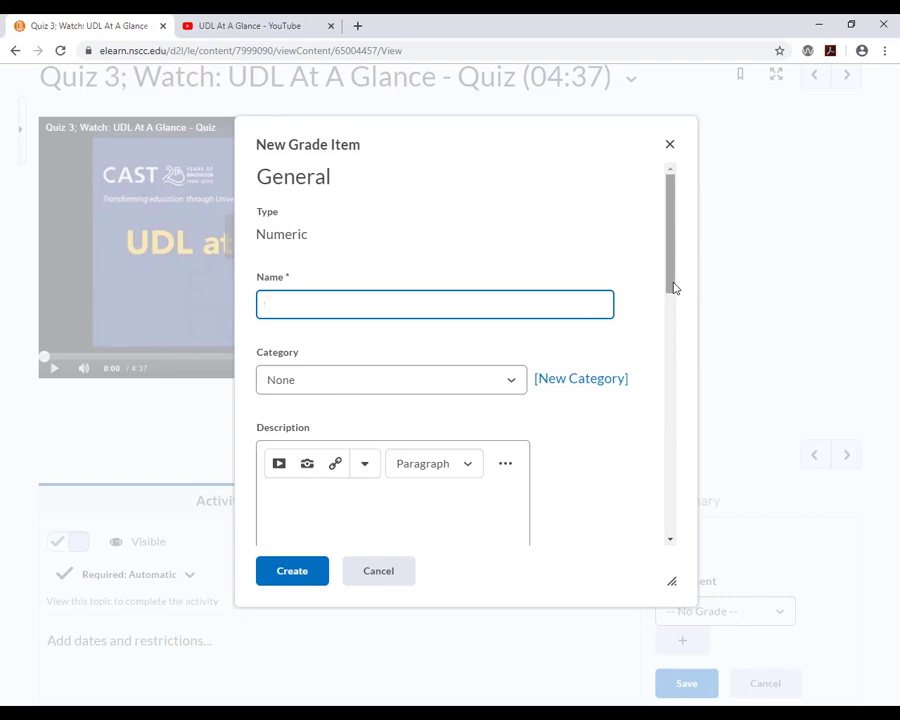
{"action": "left_click", "coordinate": [390, 575]}
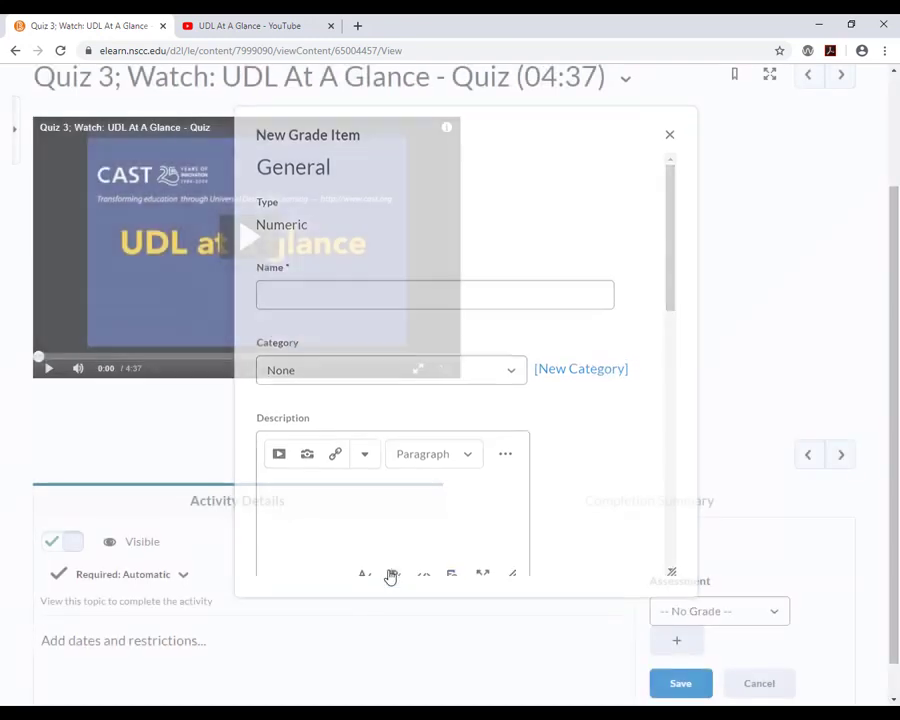
{"action": "left_click_drag", "start_coordinate": [894, 427], "coordinate": [894, 307]}
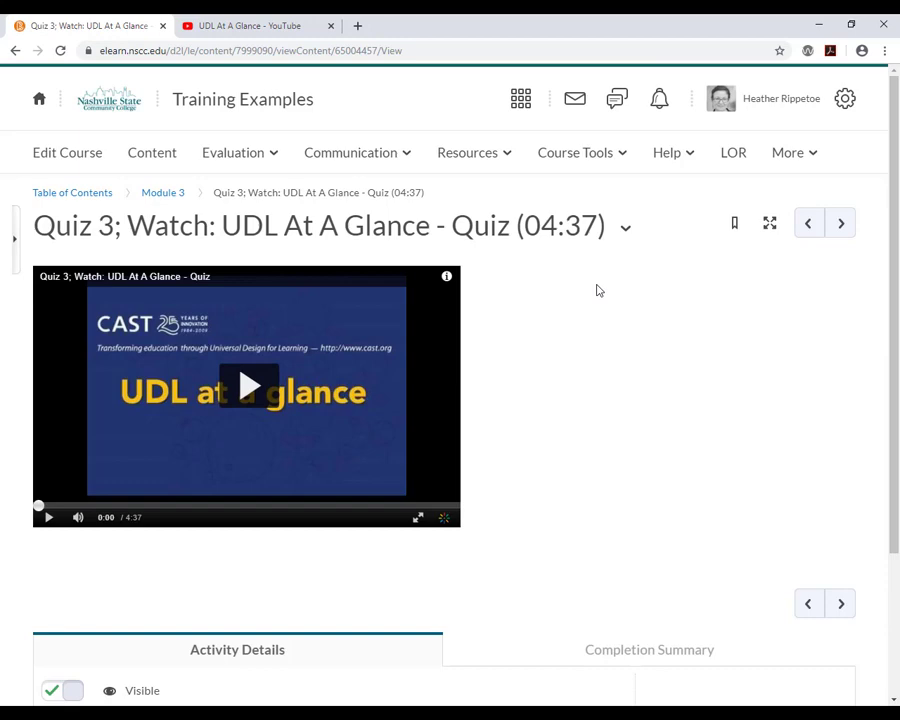
Step: Return to the course content and start creating a new file in Module 3
{"action": "left_click", "coordinate": [157, 156]}
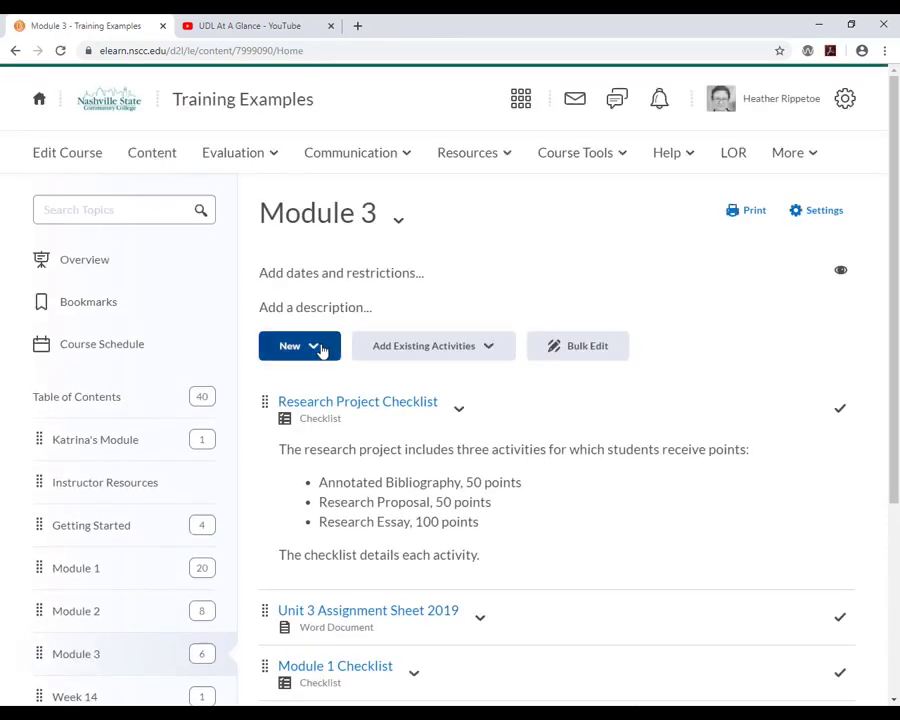
{"action": "left_click", "coordinate": [319, 346]}
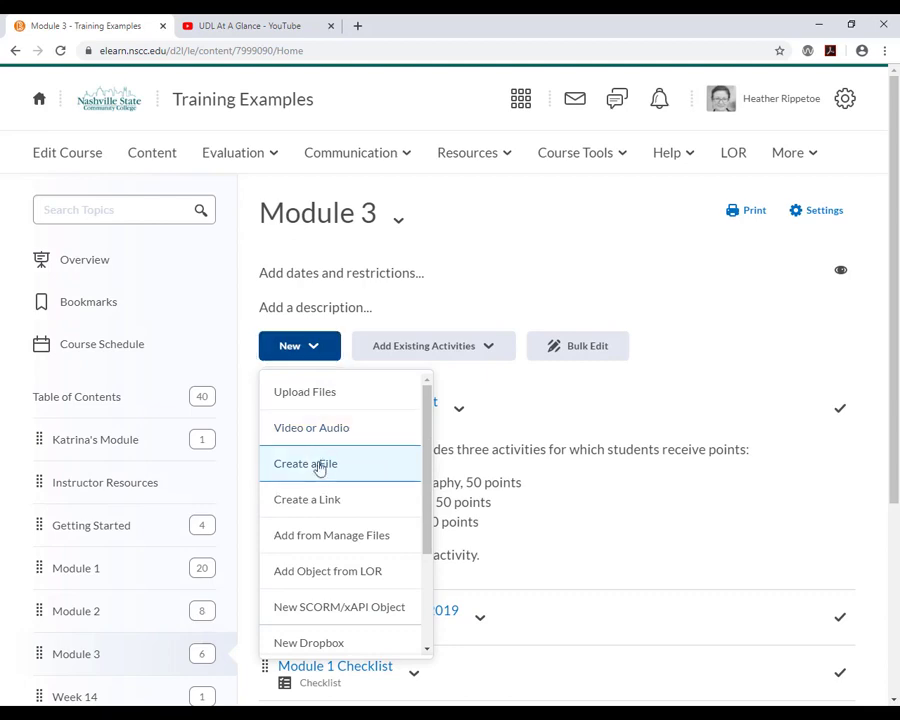
{"action": "left_click", "coordinate": [318, 464]}
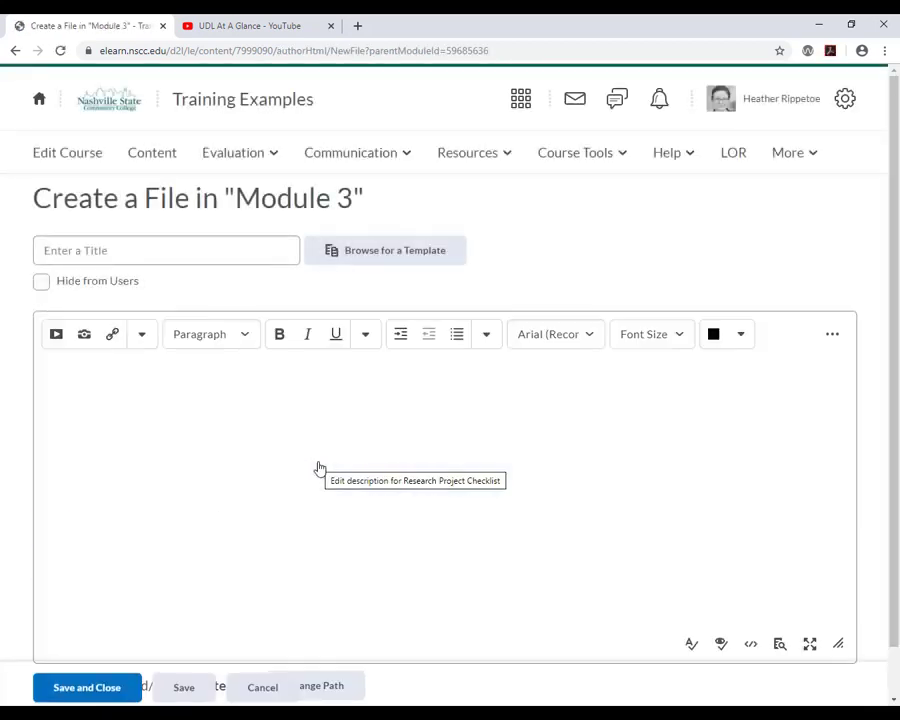
{"action": "left_click", "coordinate": [261, 247]}
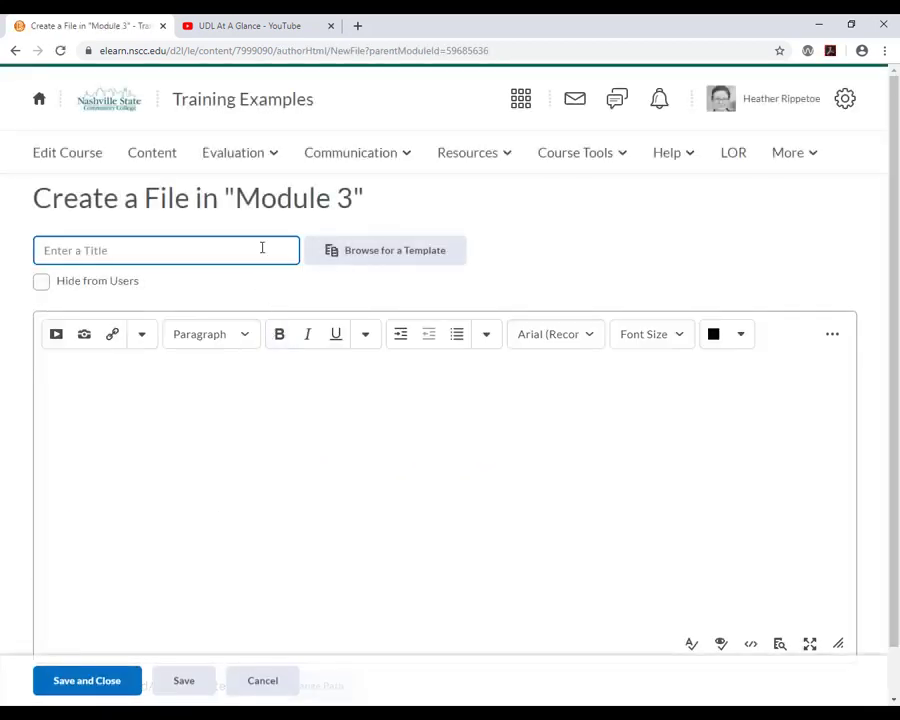
Step: Insert the Kaltura video "Watch: UDL At A Glance" from My Media into the new file's body and check its placement
{"action": "left_click", "coordinate": [57, 342]}
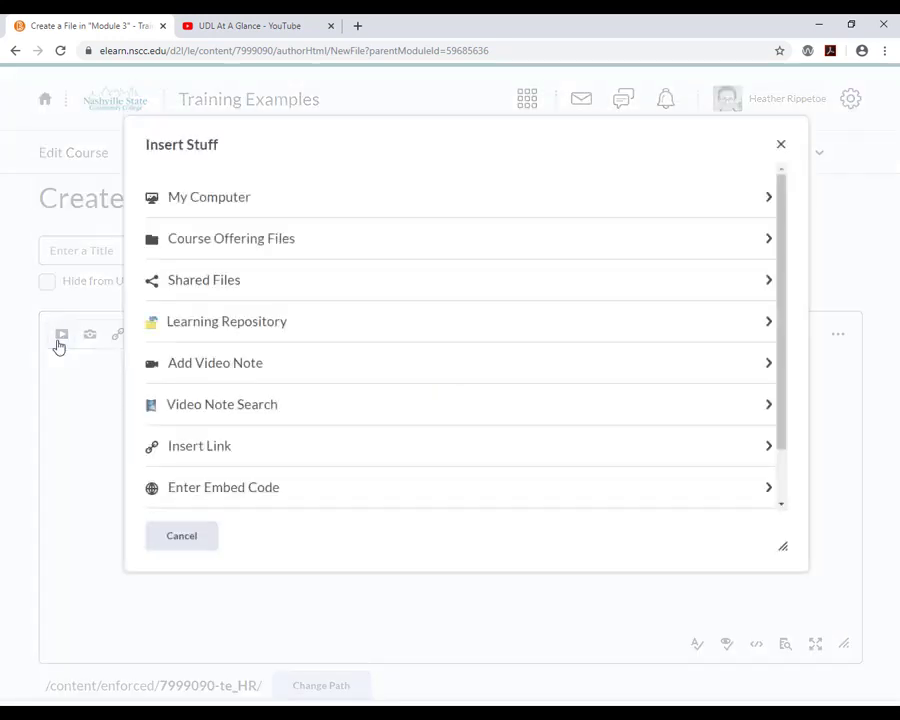
{"action": "left_click_drag", "start_coordinate": [781, 412], "coordinate": [772, 467]}
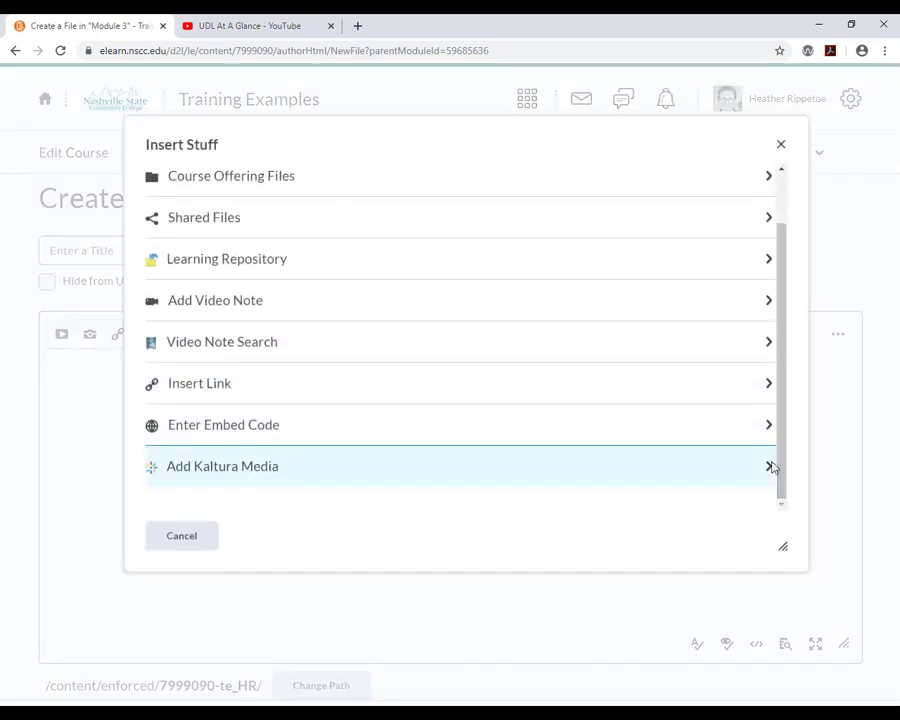
{"action": "left_click", "coordinate": [270, 474]}
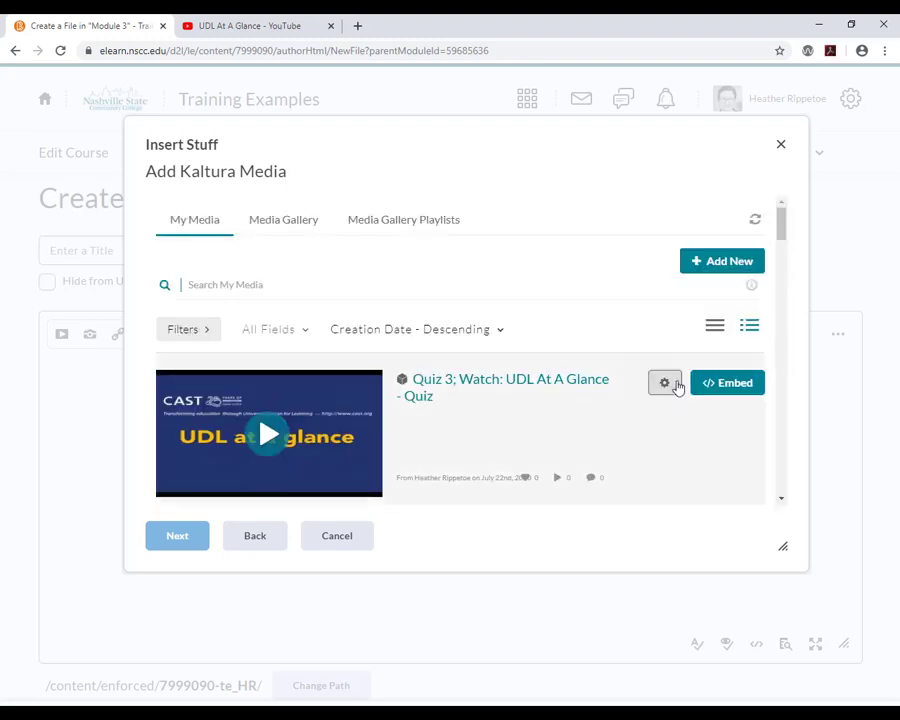
{"action": "left_click_drag", "start_coordinate": [783, 222], "coordinate": [783, 266]}
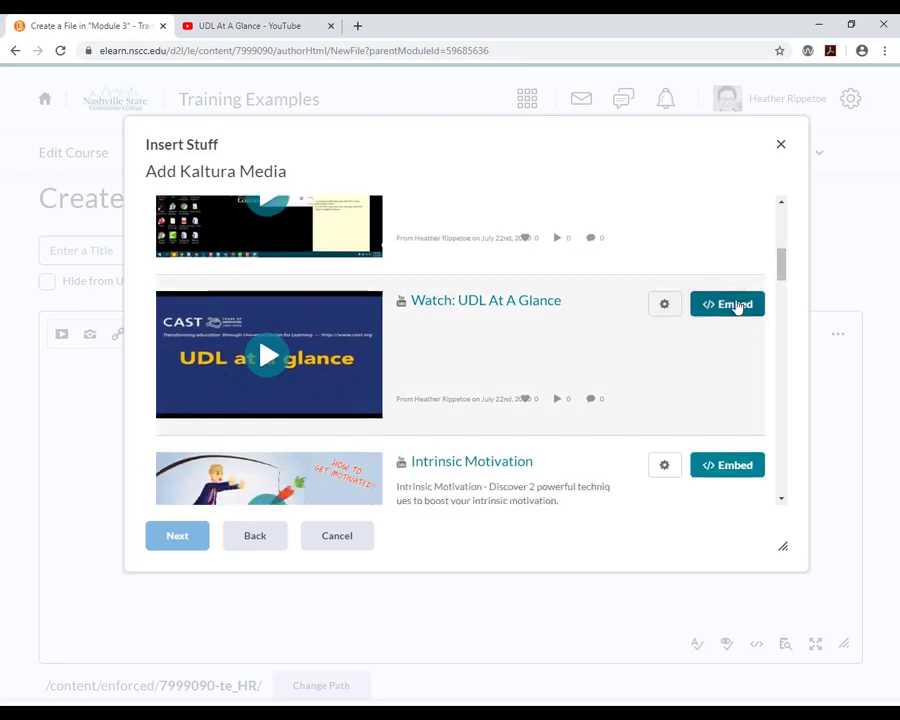
{"action": "left_click", "coordinate": [733, 305]}
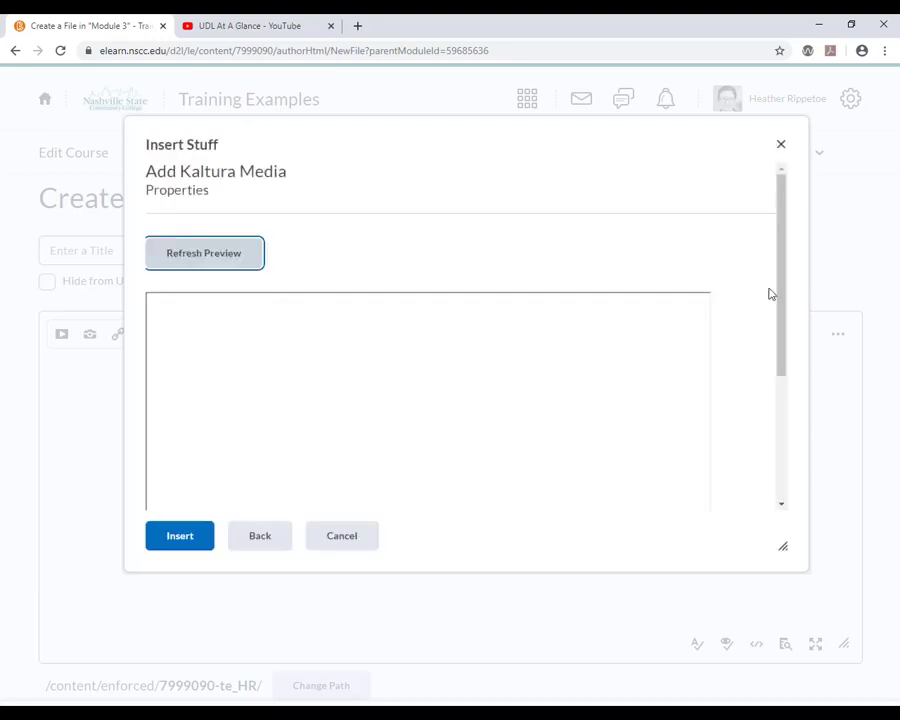
{"action": "left_click_drag", "start_coordinate": [782, 290], "coordinate": [757, 412]}
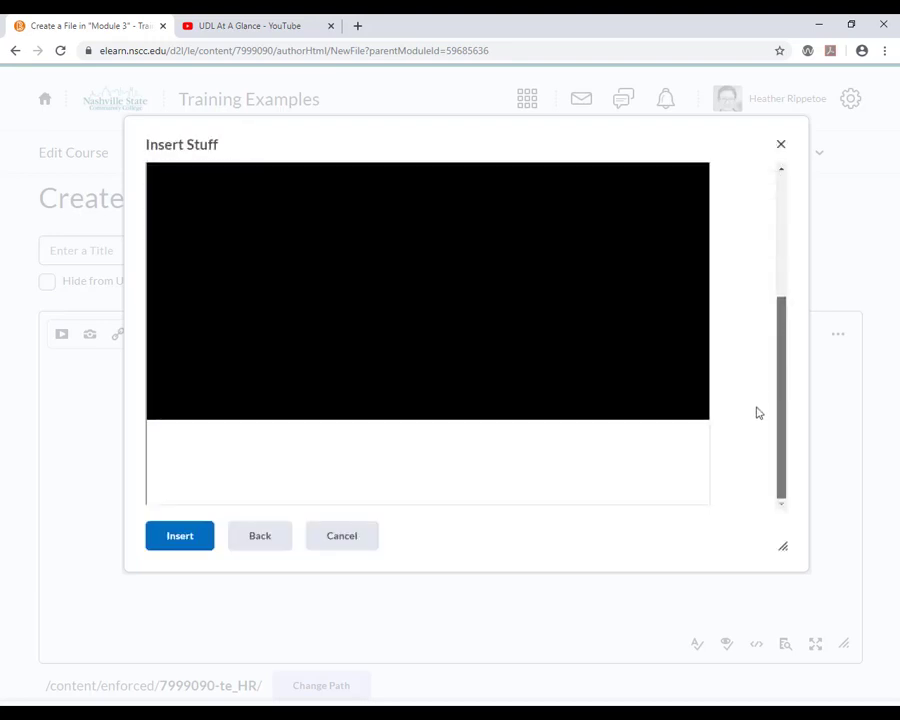
{"action": "left_click", "coordinate": [194, 543]}
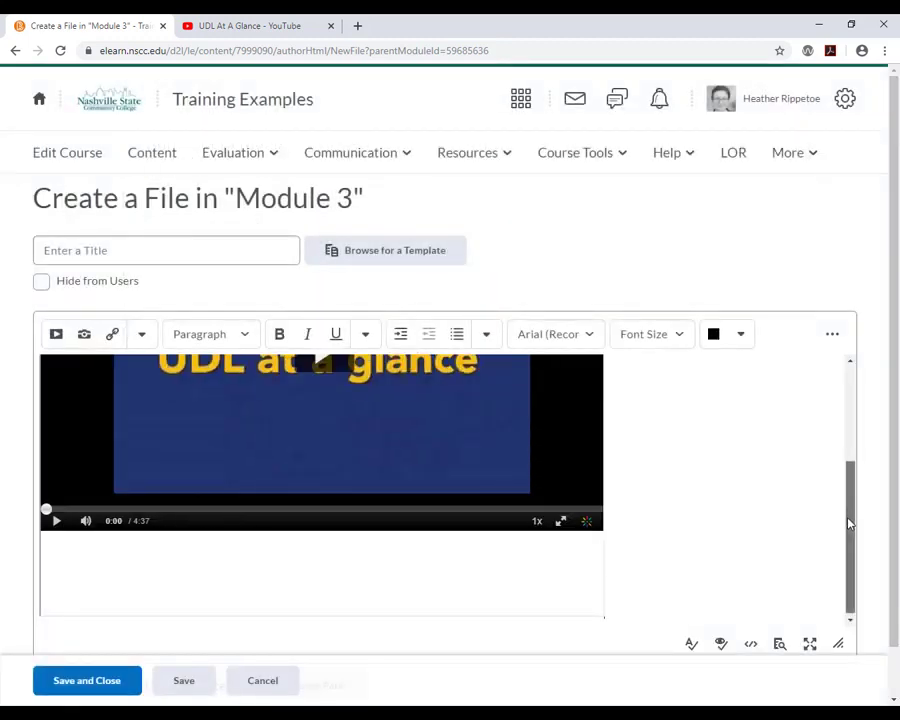
{"action": "mouse_move", "coordinate": [849, 523]}
{"action": "left_mouse_down"}
{"action": "mouse_move", "coordinate": [850, 418]}
{"action": "mouse_move", "coordinate": [848, 434]}
{"action": "mouse_move", "coordinate": [820, 462]}
{"action": "mouse_move", "coordinate": [853, 448]}
{"action": "mouse_move", "coordinate": [840, 509]}
{"action": "left_mouse_up"}
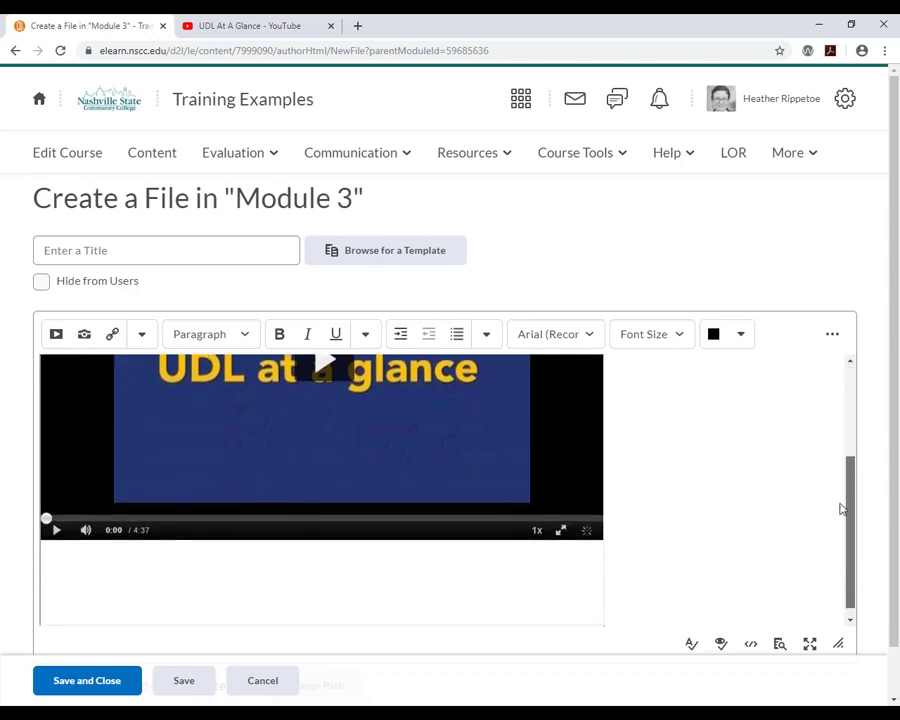